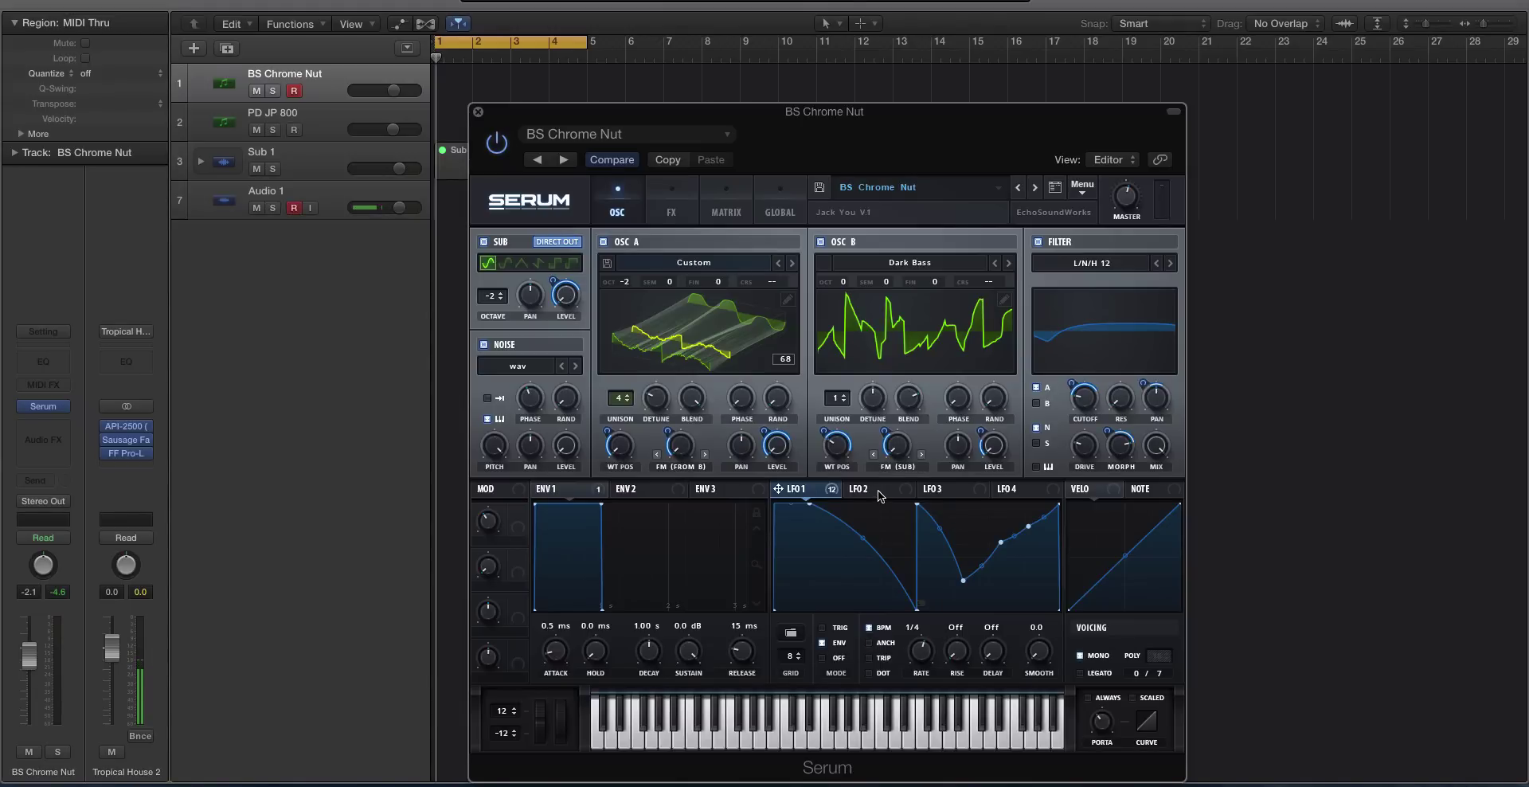
Step: Step through the LFO shapes and settle on LFO 3 for editing
click(858, 489)
click(933, 489)
click(1015, 491)
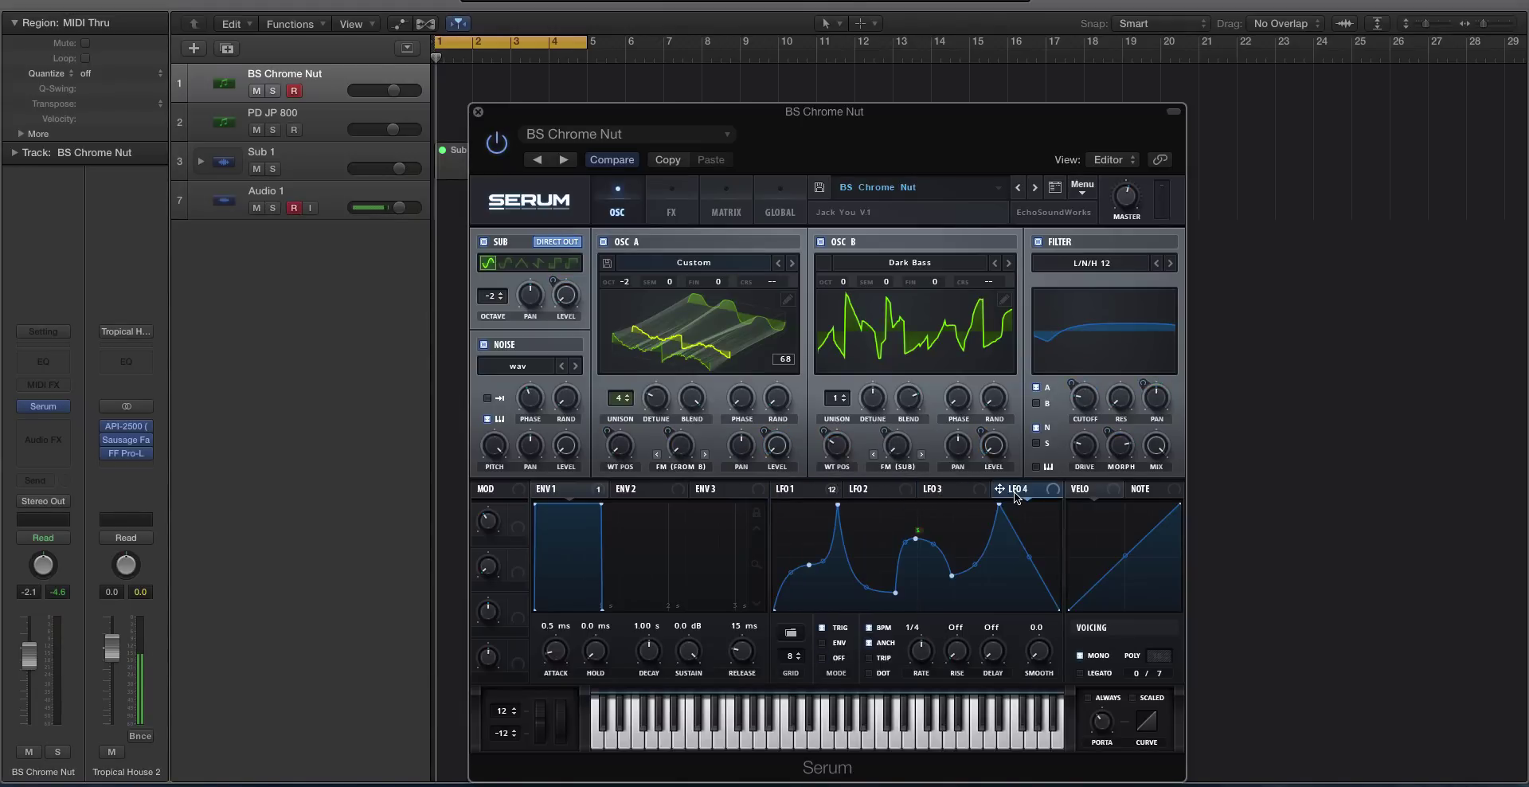
click(858, 489)
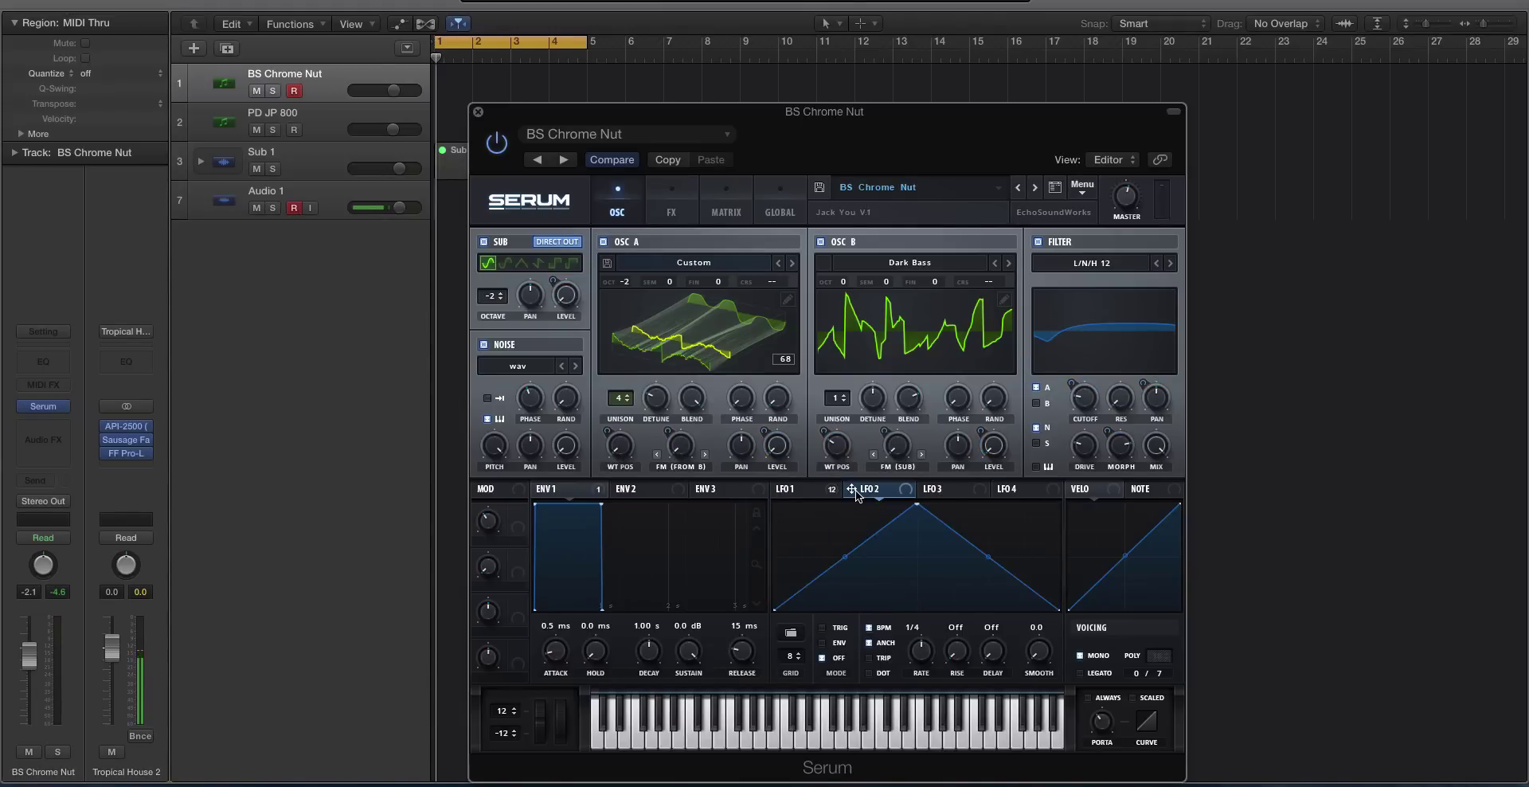
click(934, 489)
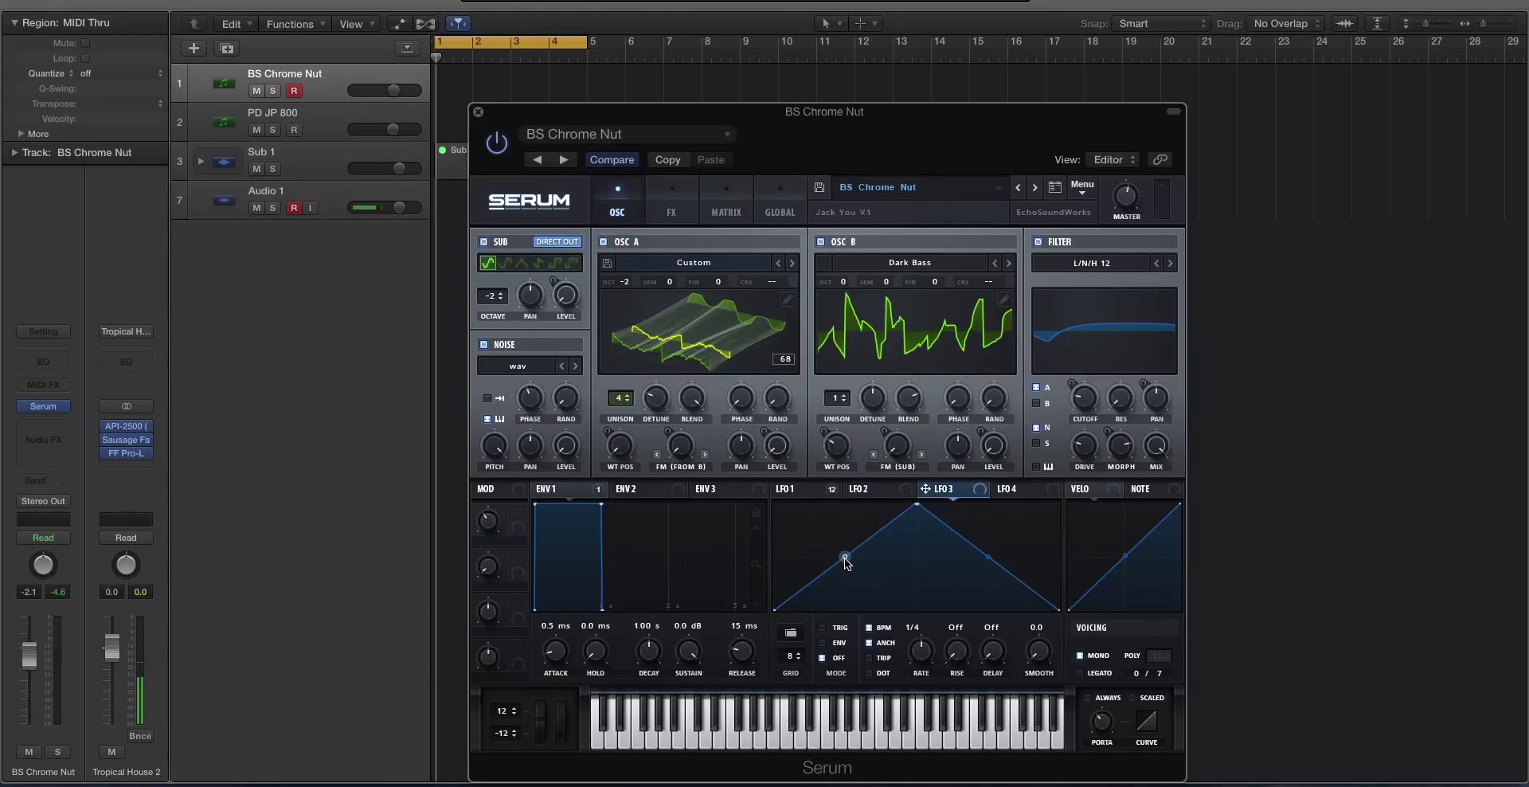
Step: Add two points on LFO 3's rising slope, bow it into a curve, and shift the peak right
mouse_move(846, 563)
mouse_down()
mouse_move(828, 577)
mouse_move(828, 564)
mouse_move(844, 571)
mouse_up()
double_click(845, 566)
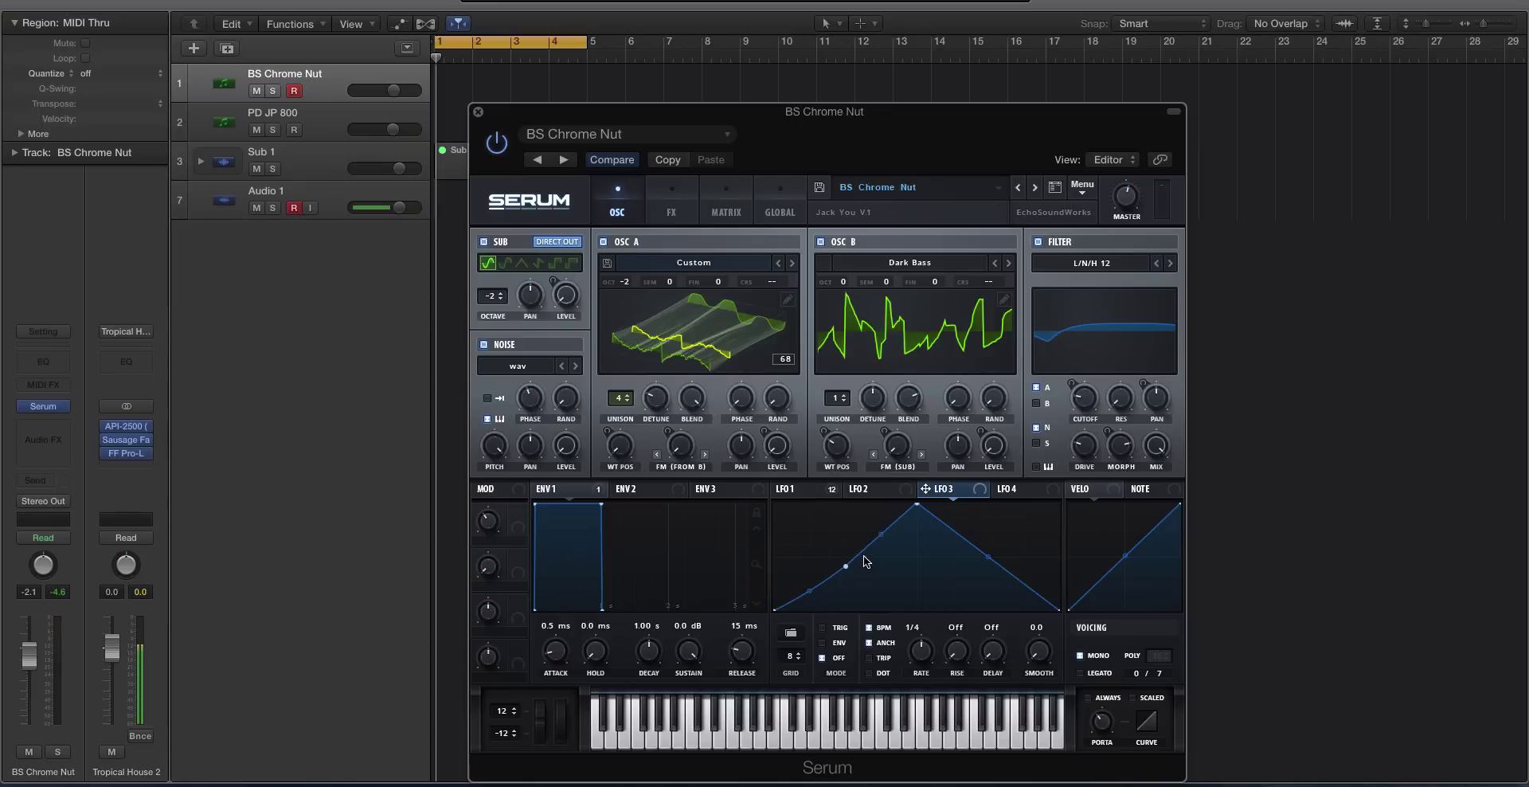
double_click(896, 524)
drag(871, 546, 871, 521)
mouse_move(844, 567)
mouse_down()
mouse_move(800, 557)
mouse_move(822, 555)
mouse_up()
drag(918, 505, 950, 512)
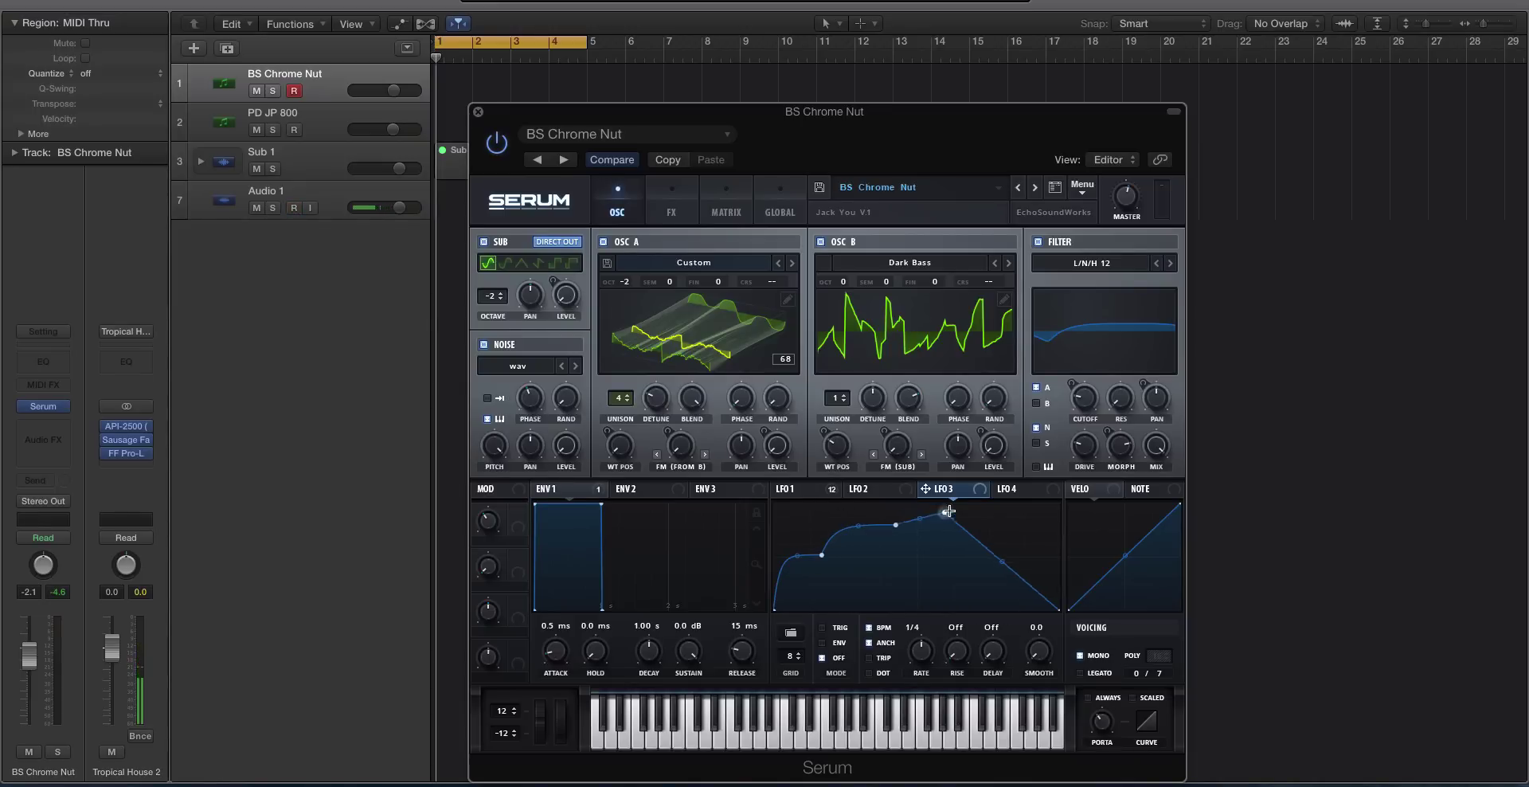
Step: Form a low plateau after the peak, drop the middle point to zero, and set Env mode
double_click(1021, 575)
drag(1021, 575, 1022, 557)
double_click(1002, 546)
drag(948, 511, 985, 504)
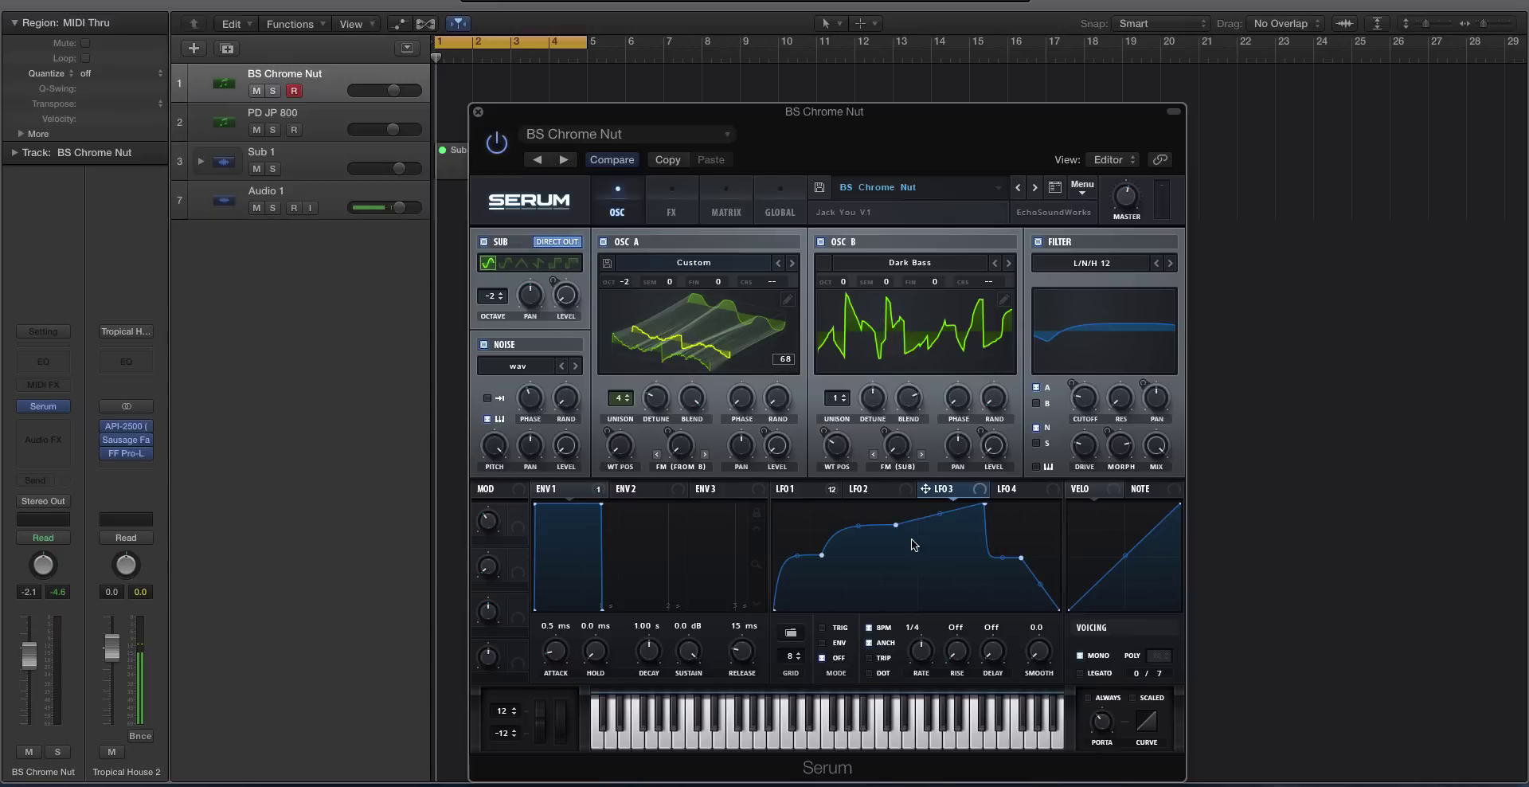
drag(896, 525, 900, 625)
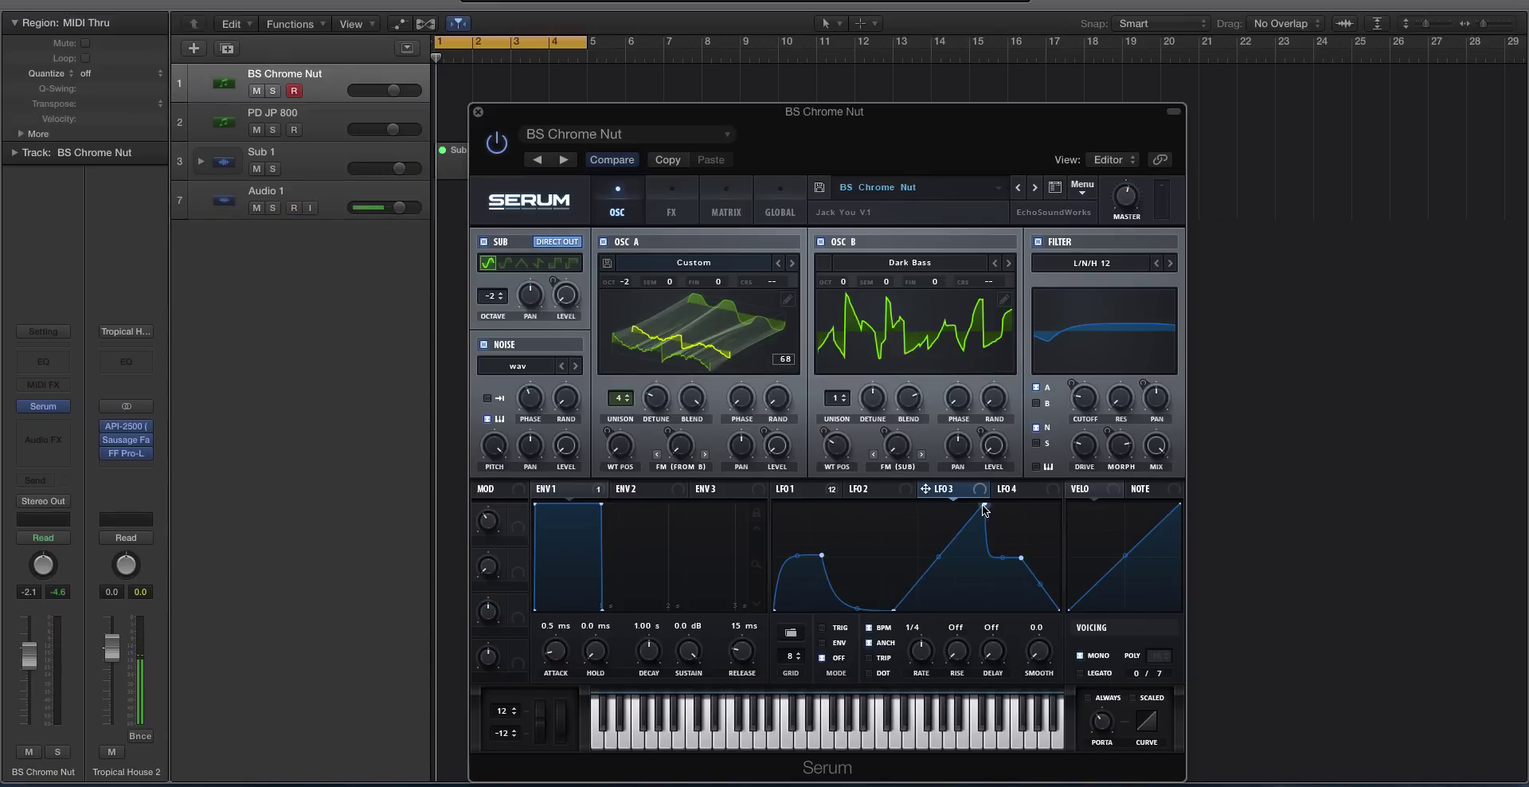
drag(985, 505, 965, 509)
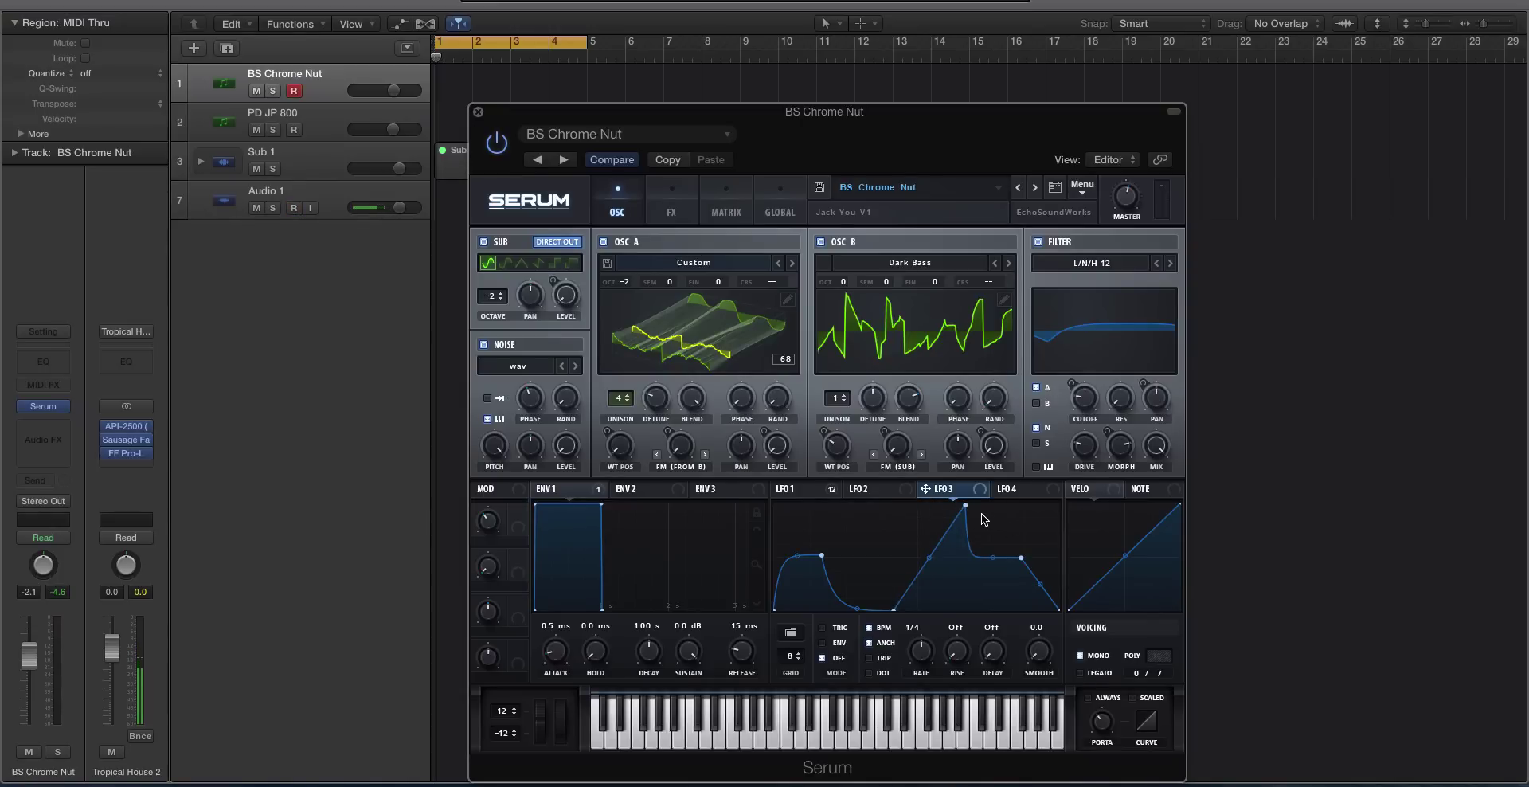
drag(966, 505, 956, 505)
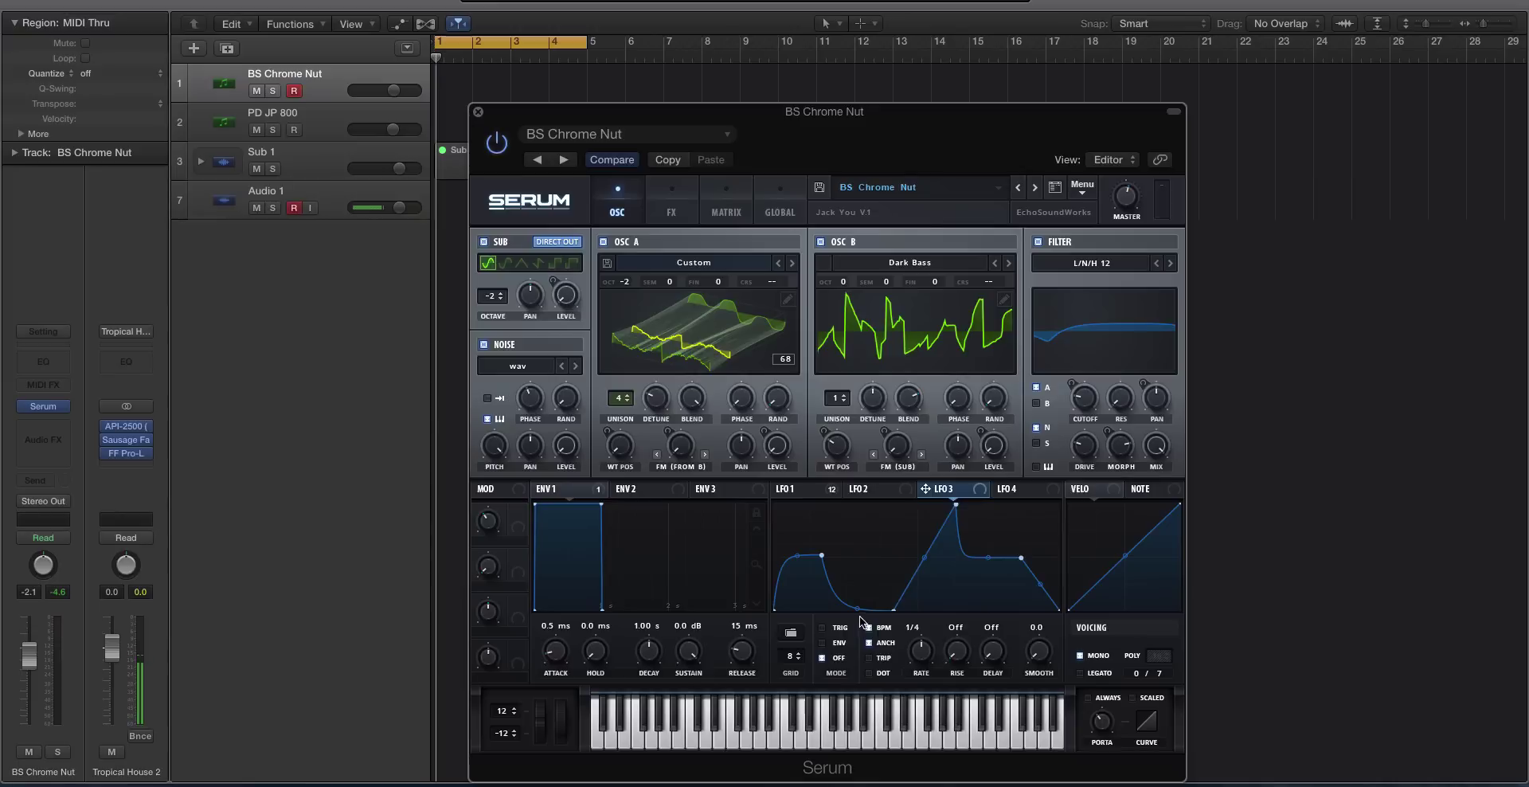
click(822, 643)
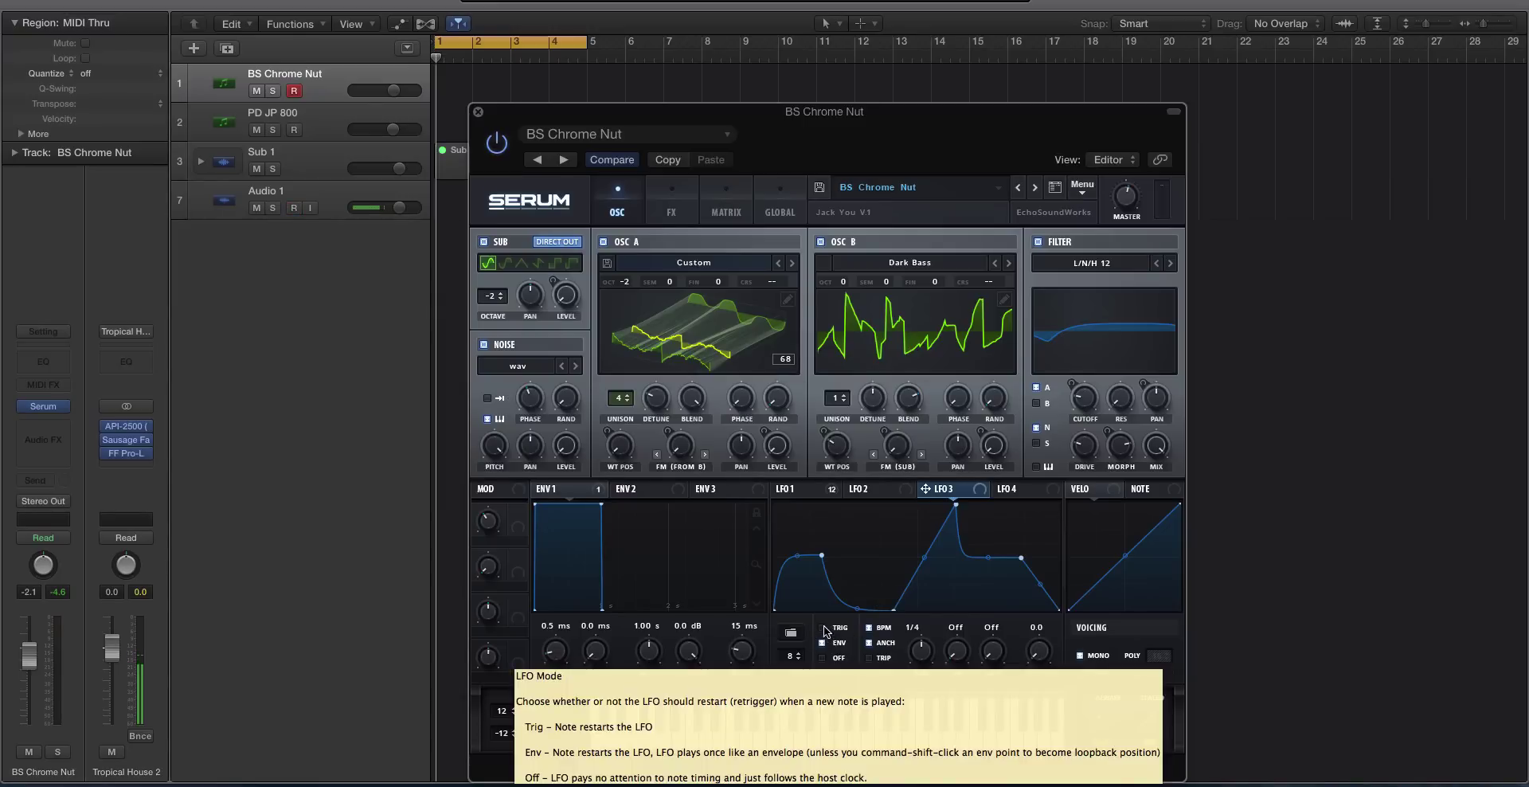
Step: Put LFO 1 in Trig mode and lower the BS Chrome Nut track to -3.0 dB
click(821, 490)
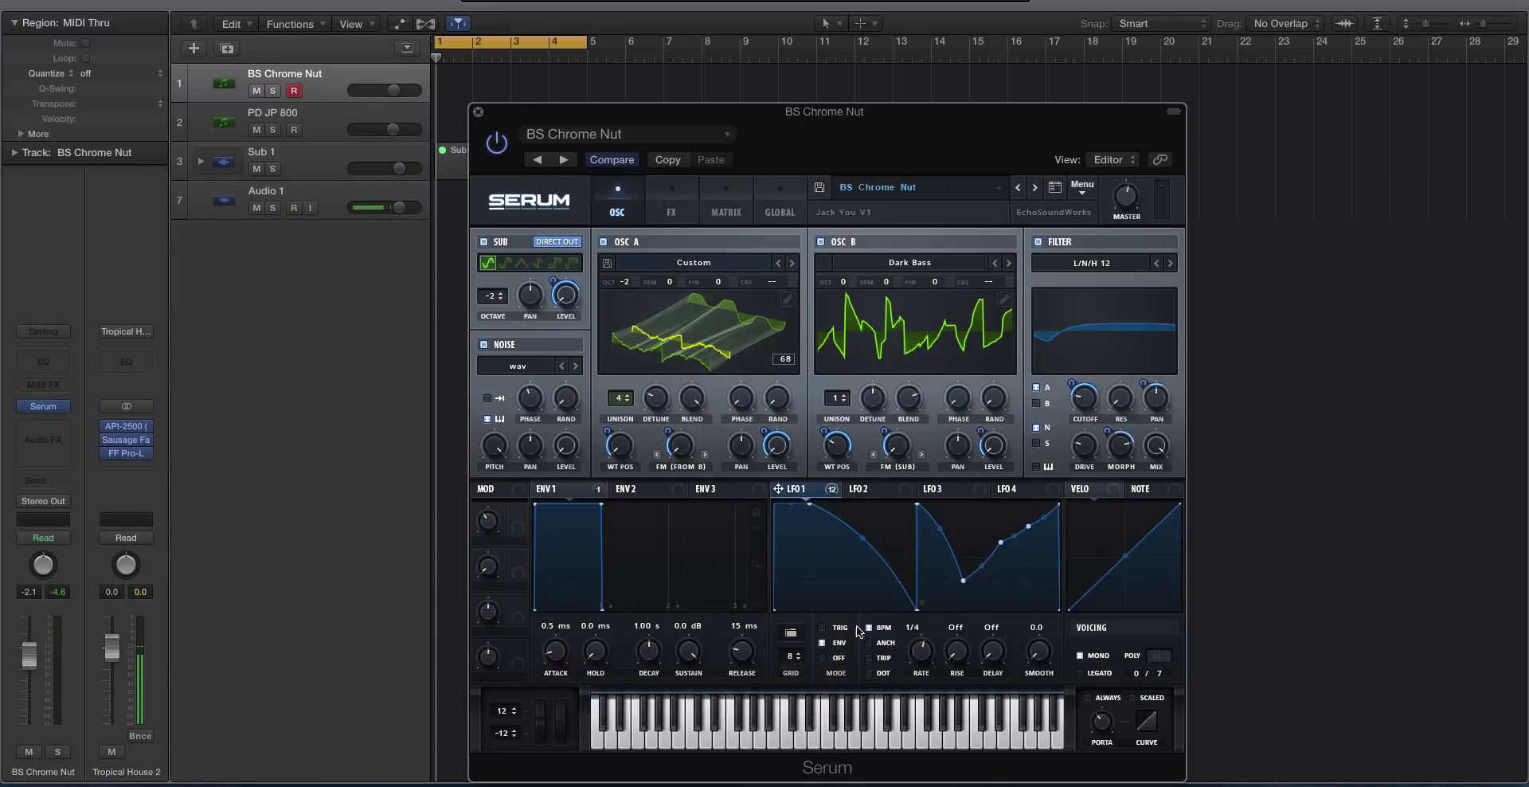
click(823, 628)
mouse_move(390, 91)
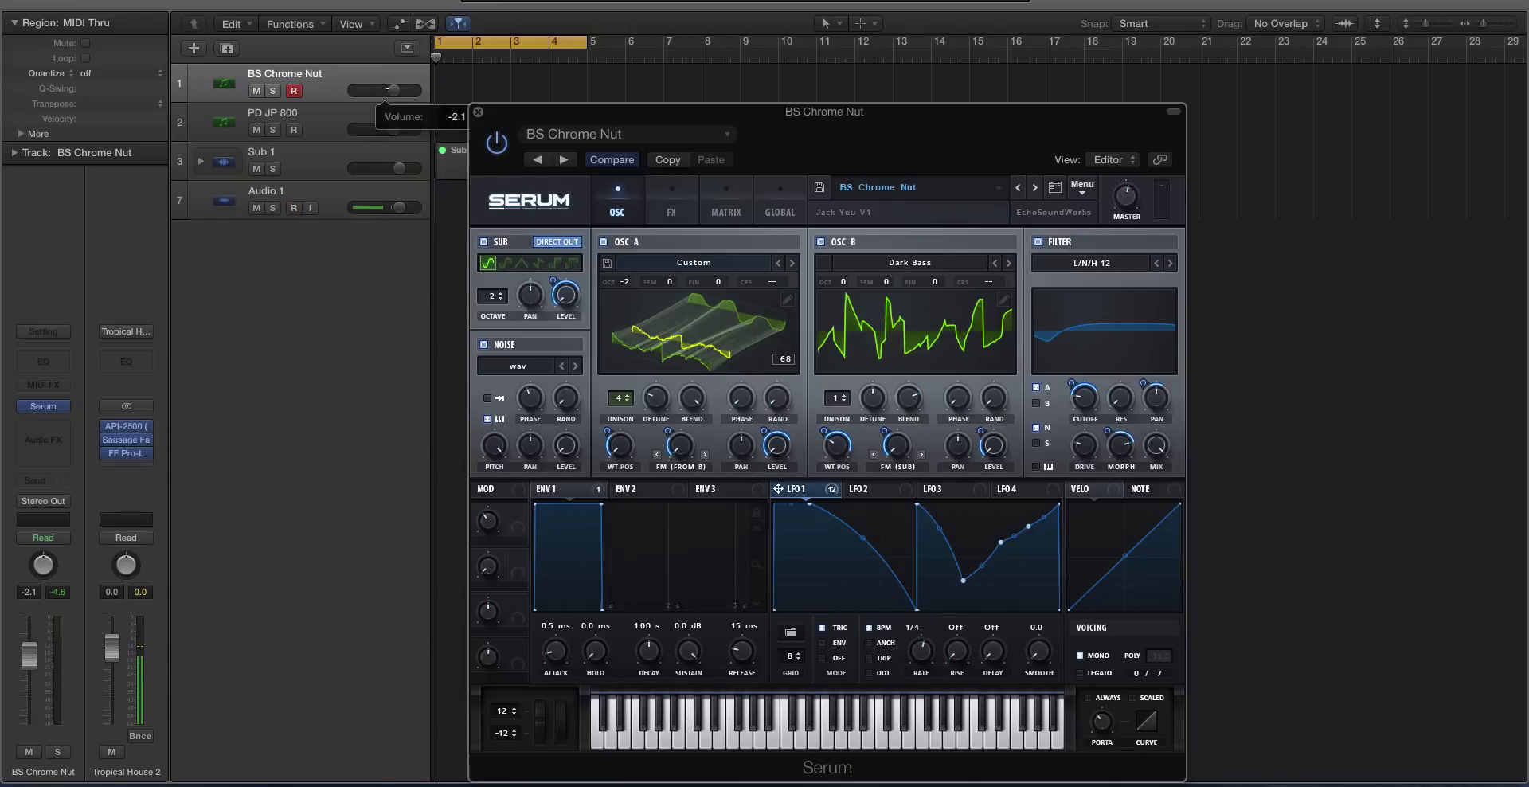
drag(392, 90, 383, 93)
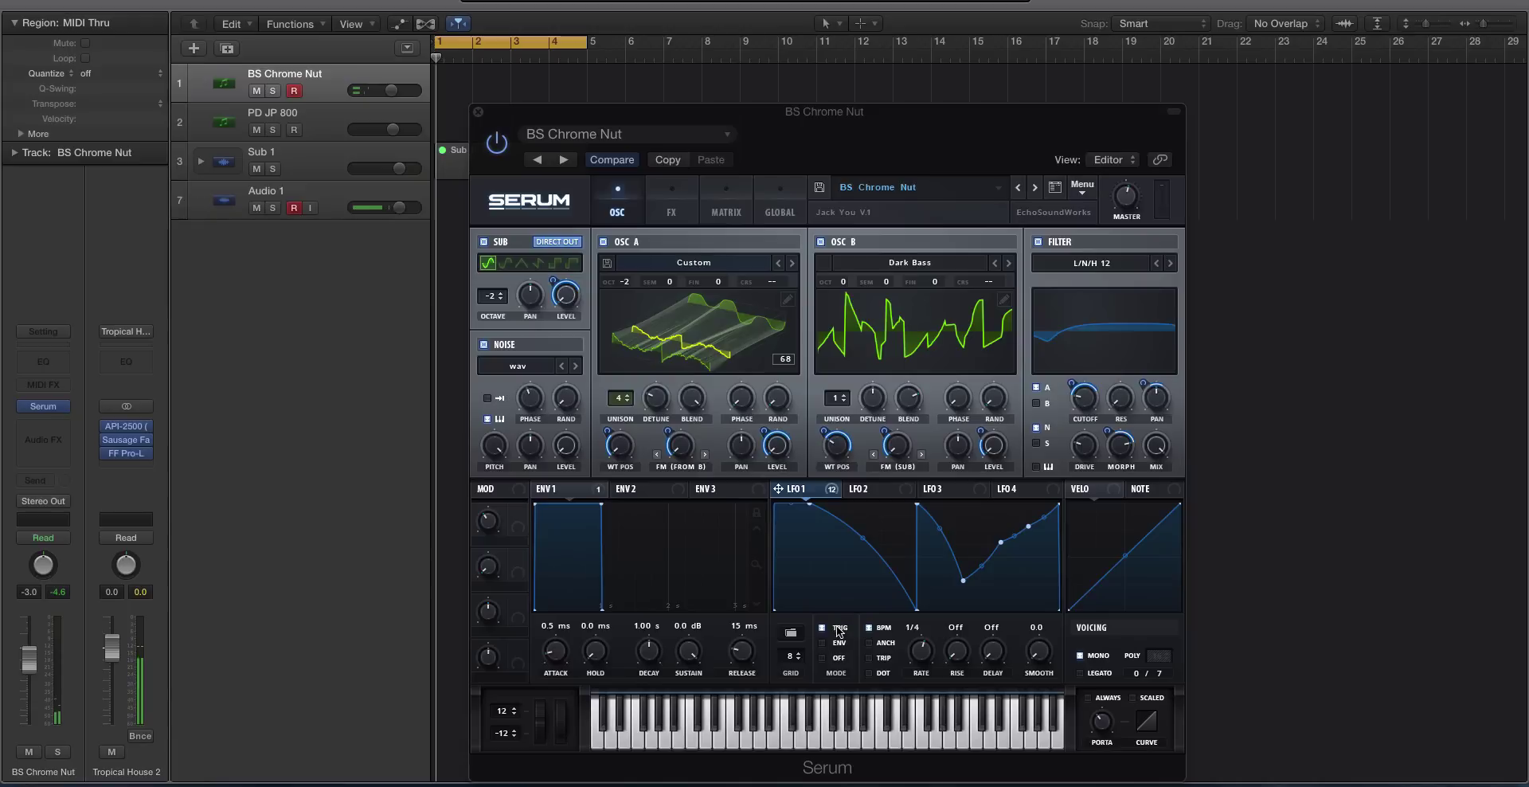
Step: Toggle LFO 1 between Trig and Env, leave it on Env, and go back to LFO 3
mouse_move(840, 633)
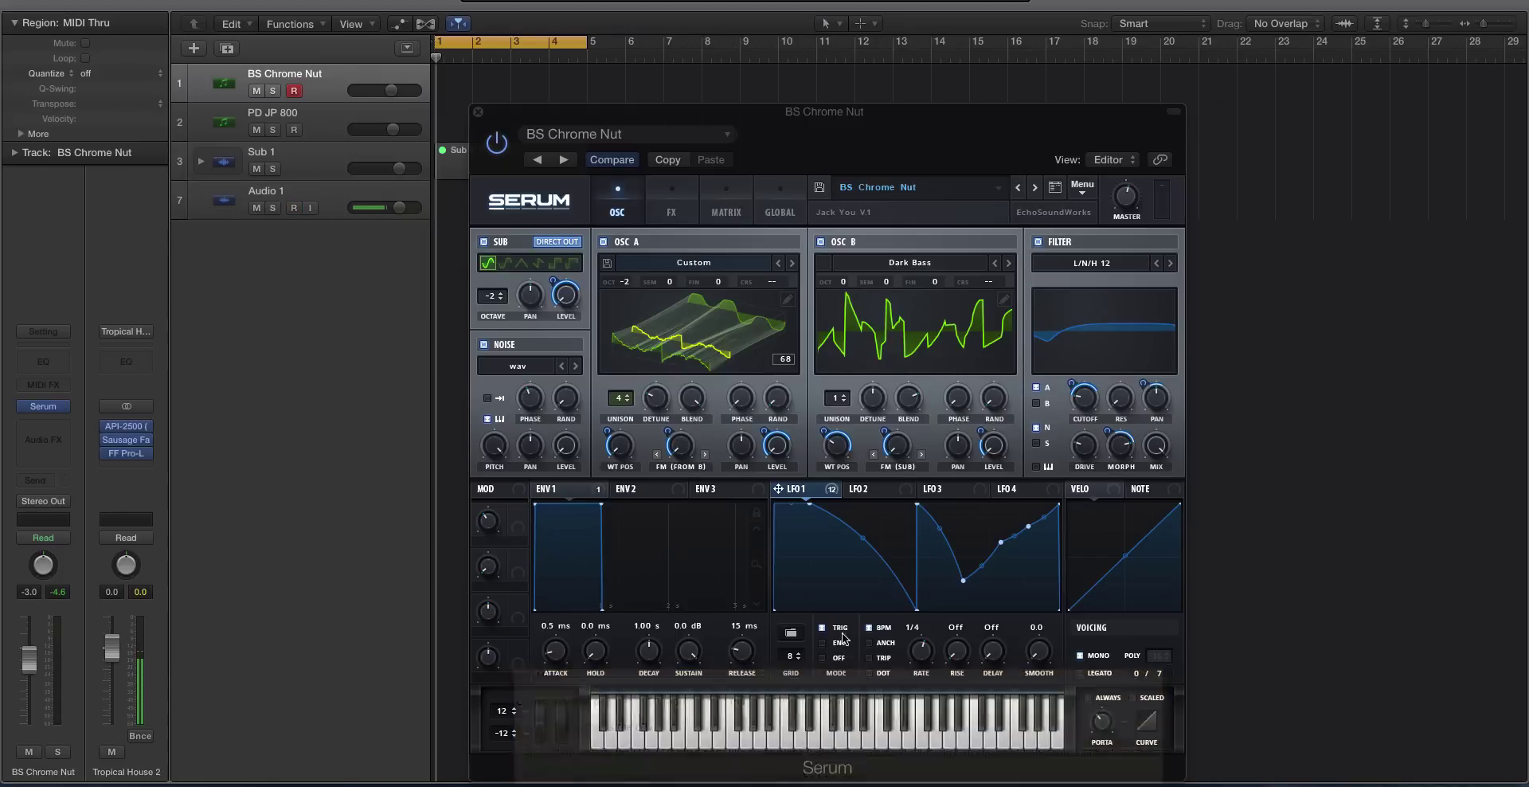
click(823, 643)
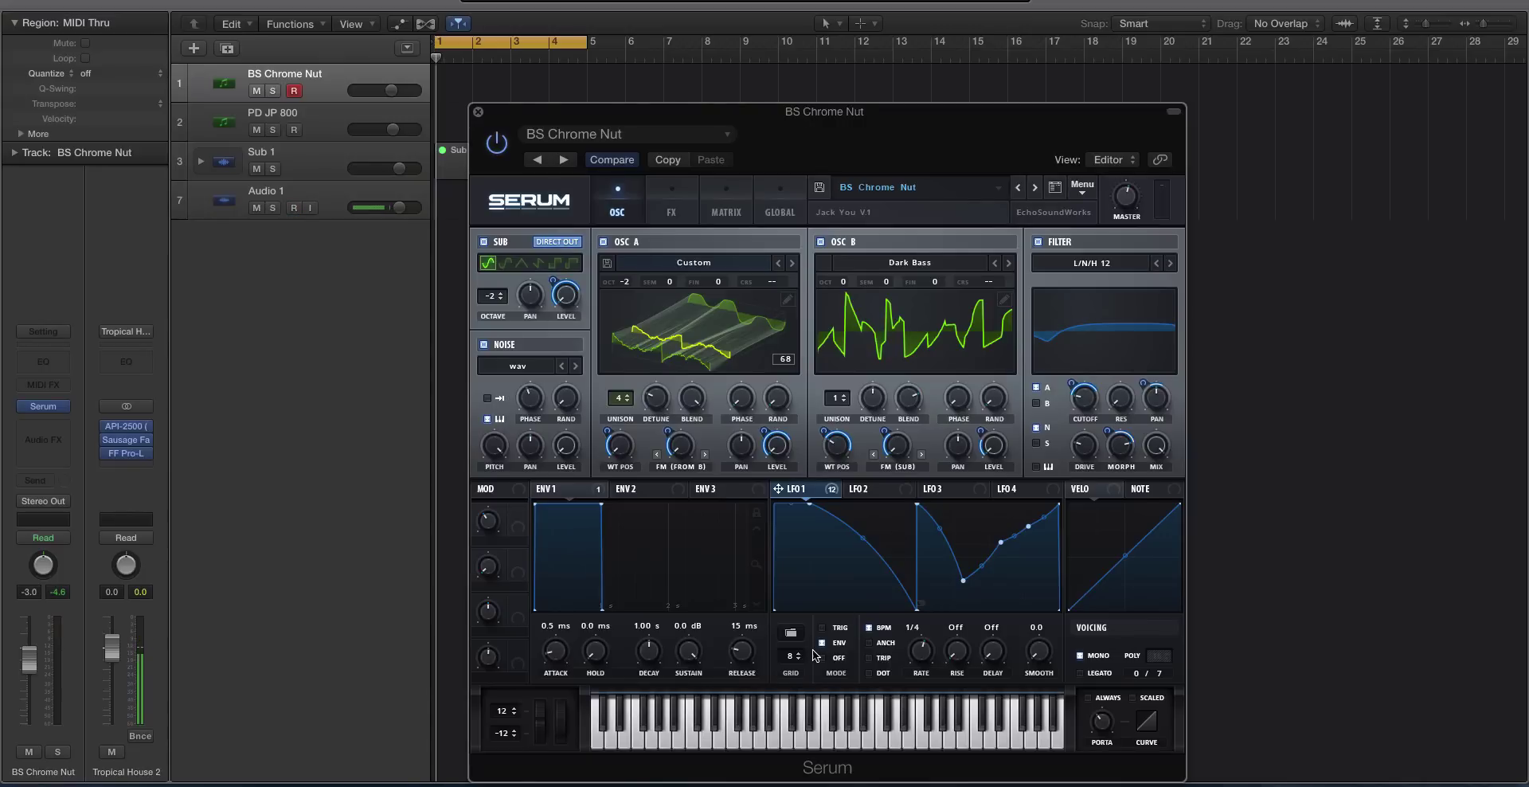
click(827, 629)
click(825, 642)
click(948, 488)
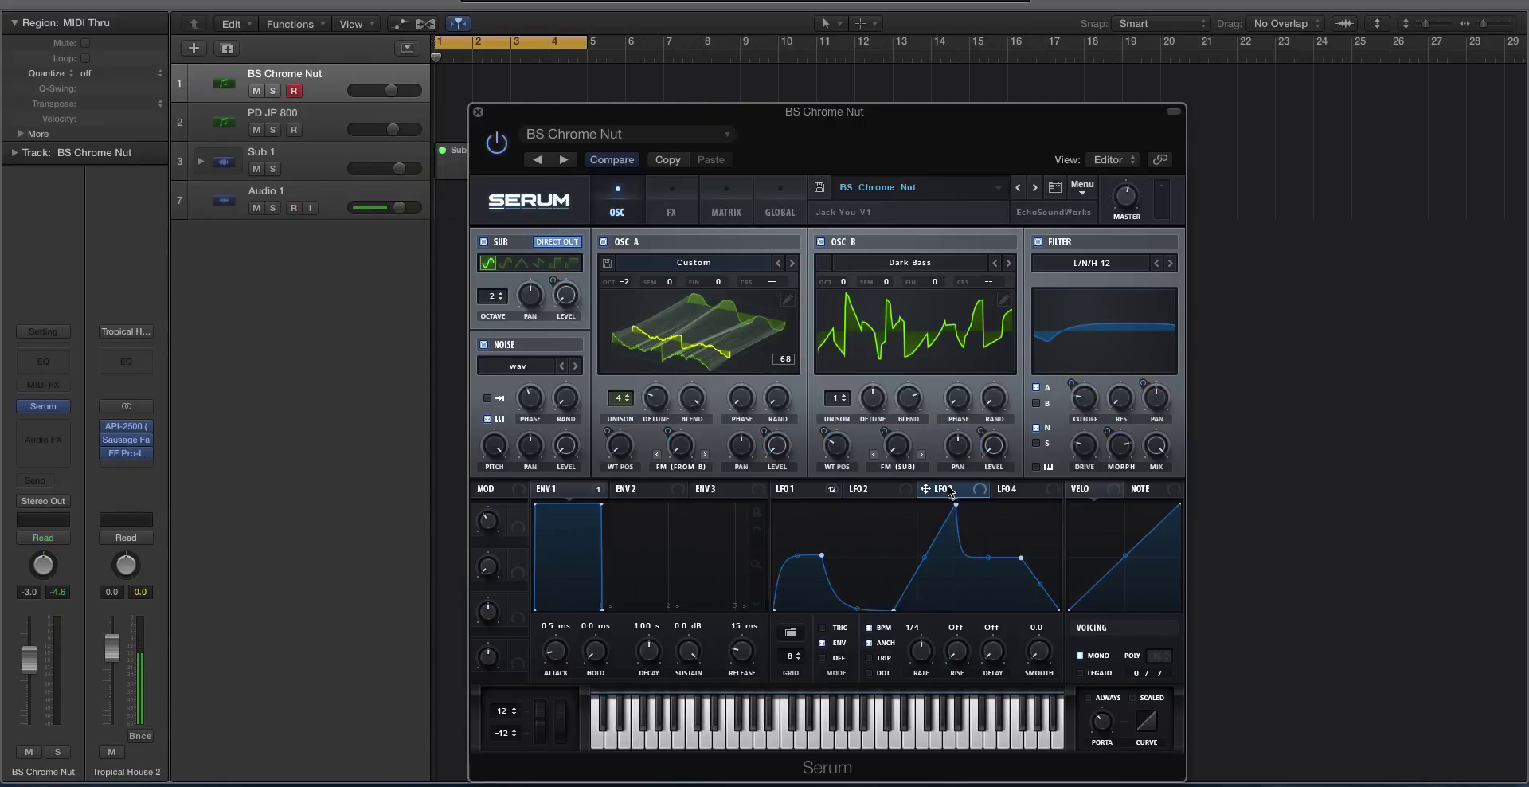
Step: Set a loopback point on LFO 3's curve and switch it to Env mode
click(824, 627)
right_click(923, 561)
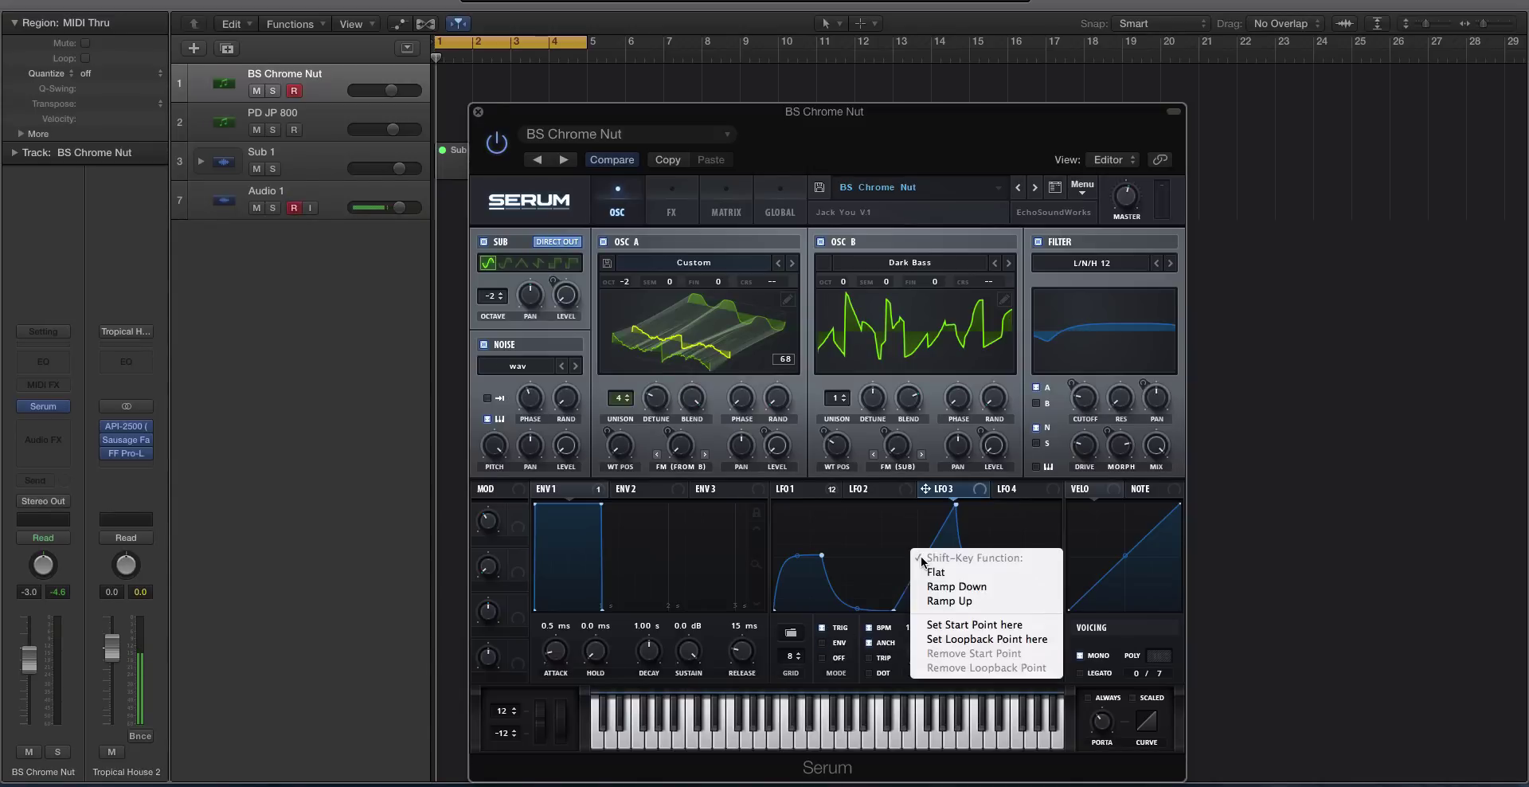
click(970, 642)
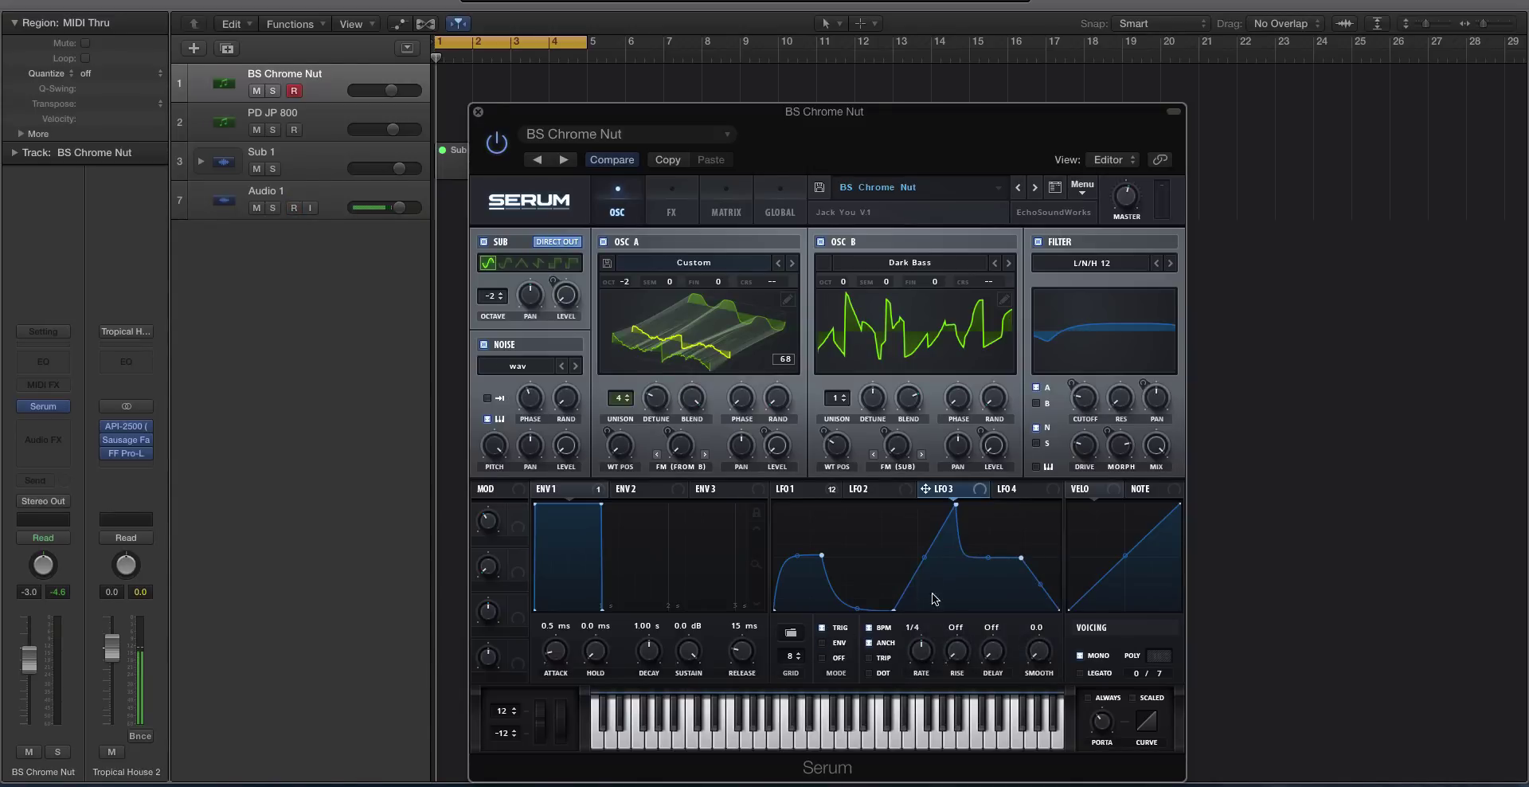
click(823, 643)
Step: Raise LFO 3's lowest point slightly and make it the loopback point
drag(896, 607, 909, 609)
right_click(906, 603)
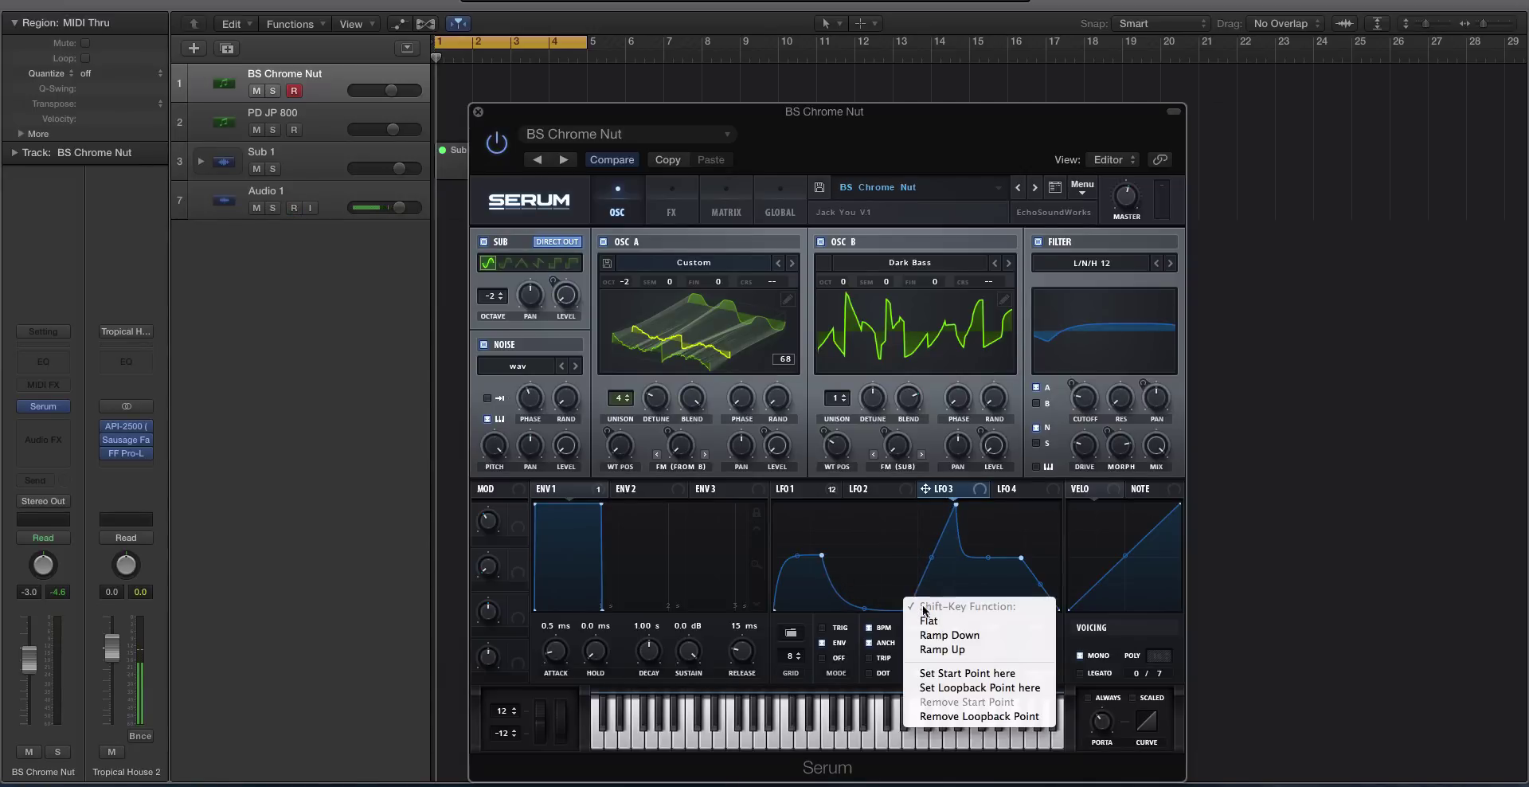
click(1002, 688)
click(810, 495)
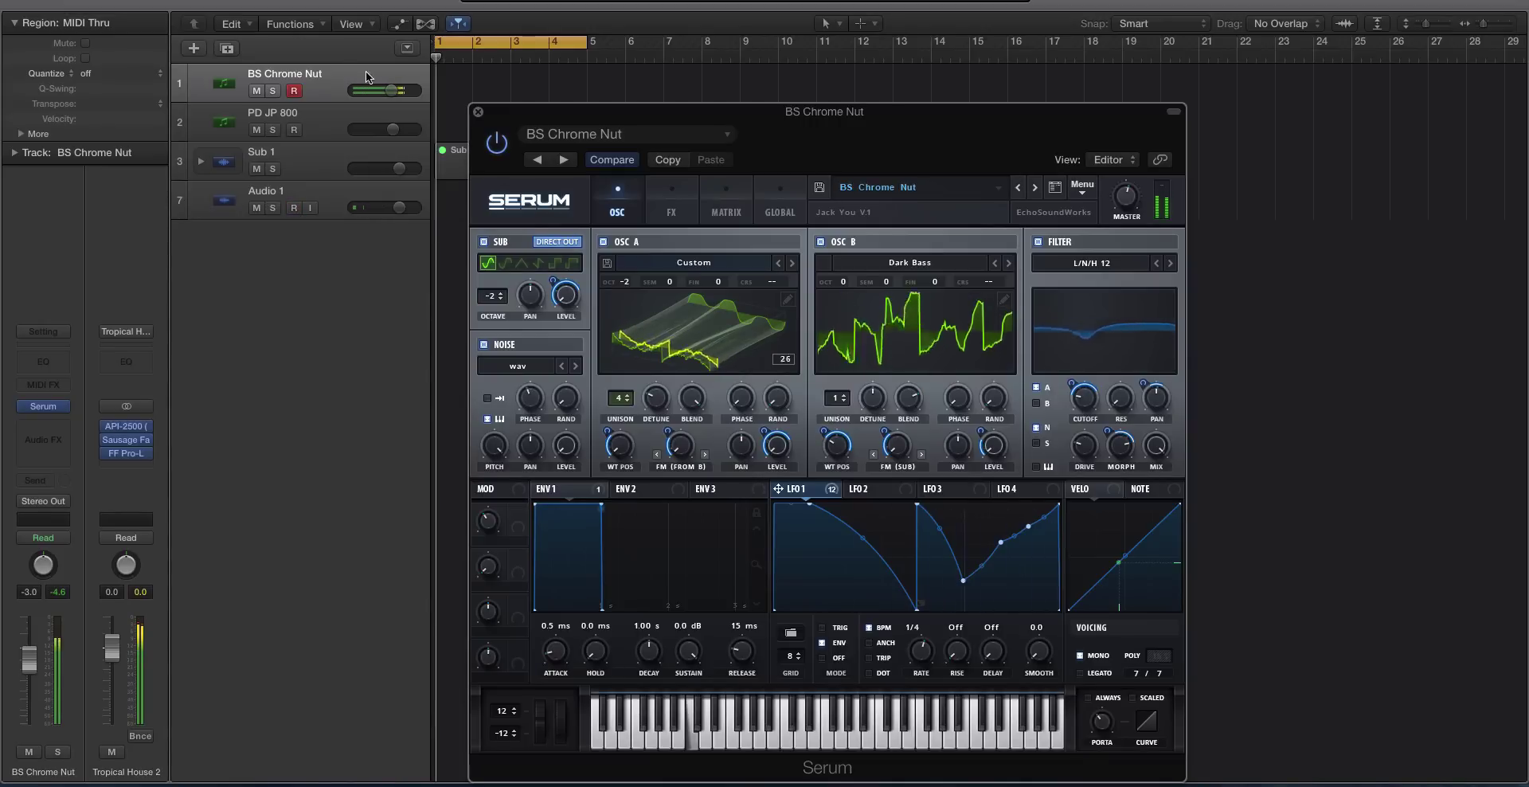
Step: Turn the BS Chrome Nut track down to -24.0 dB, then bring its volume back up
drag(393, 90, 313, 117)
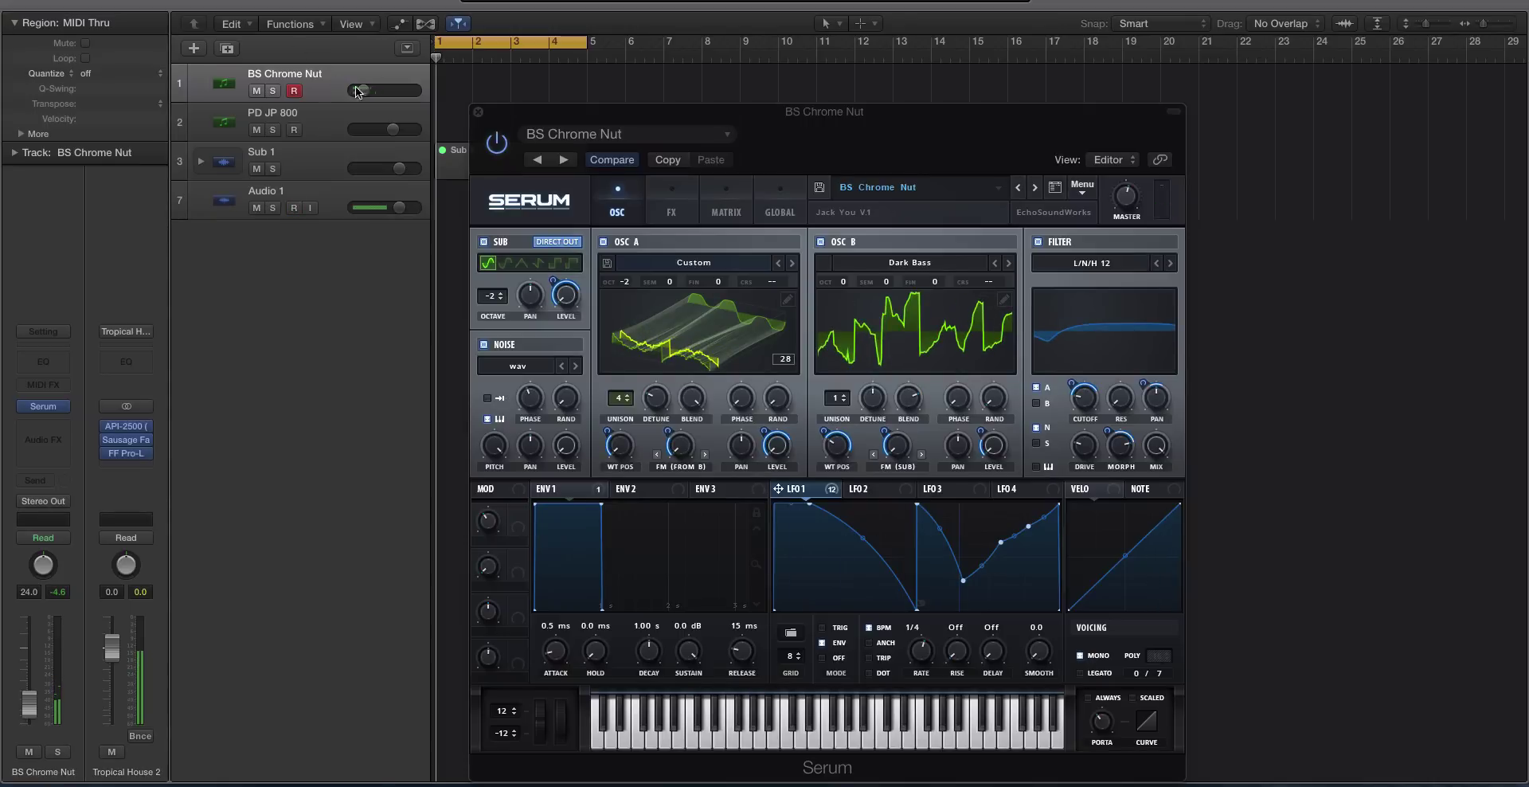
drag(365, 90, 420, 86)
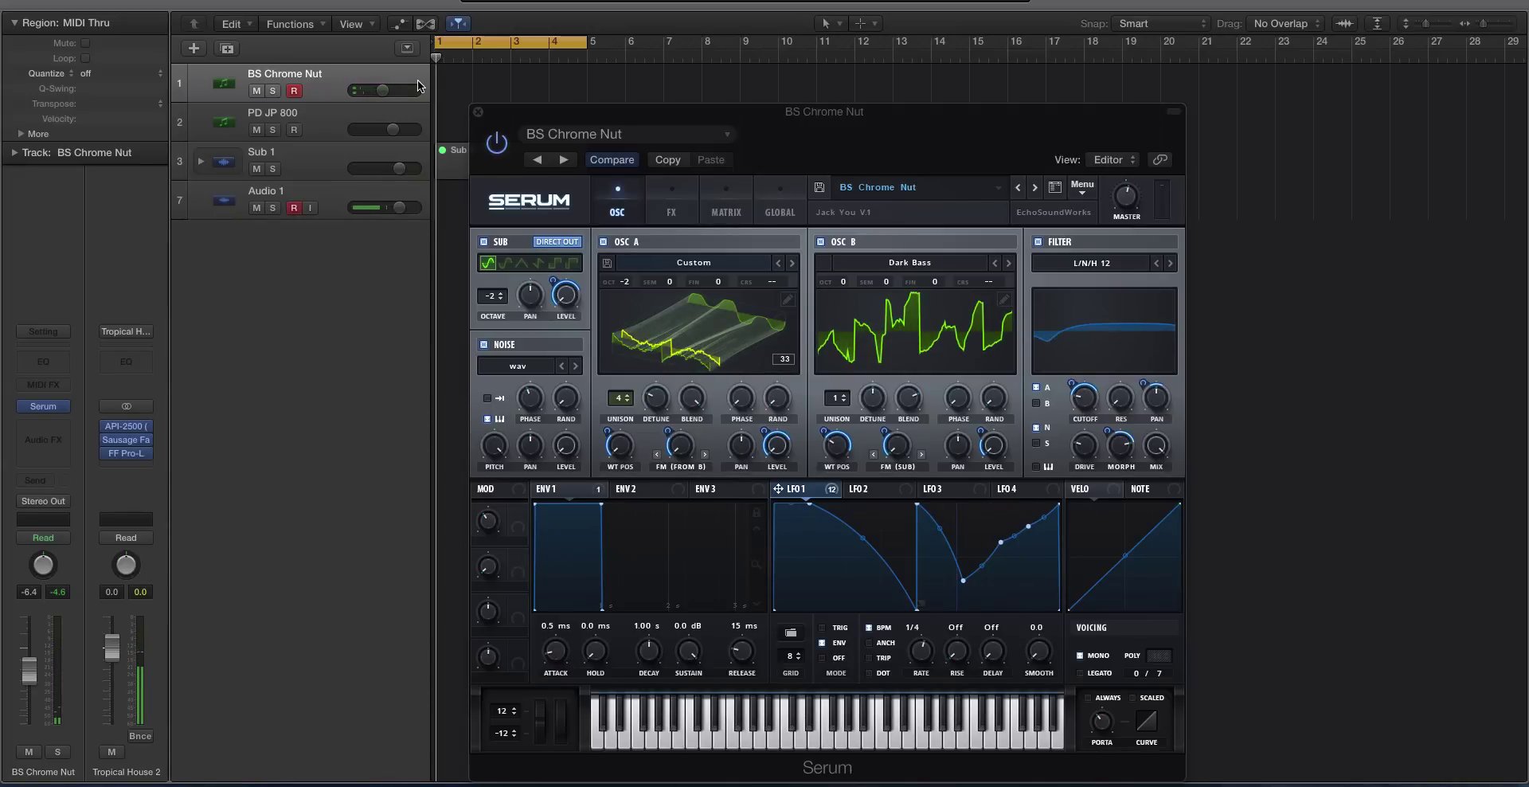
Step: Try and remove a loopback point on LFO 1, then set the loopback at the curve's low point
right_click(922, 609)
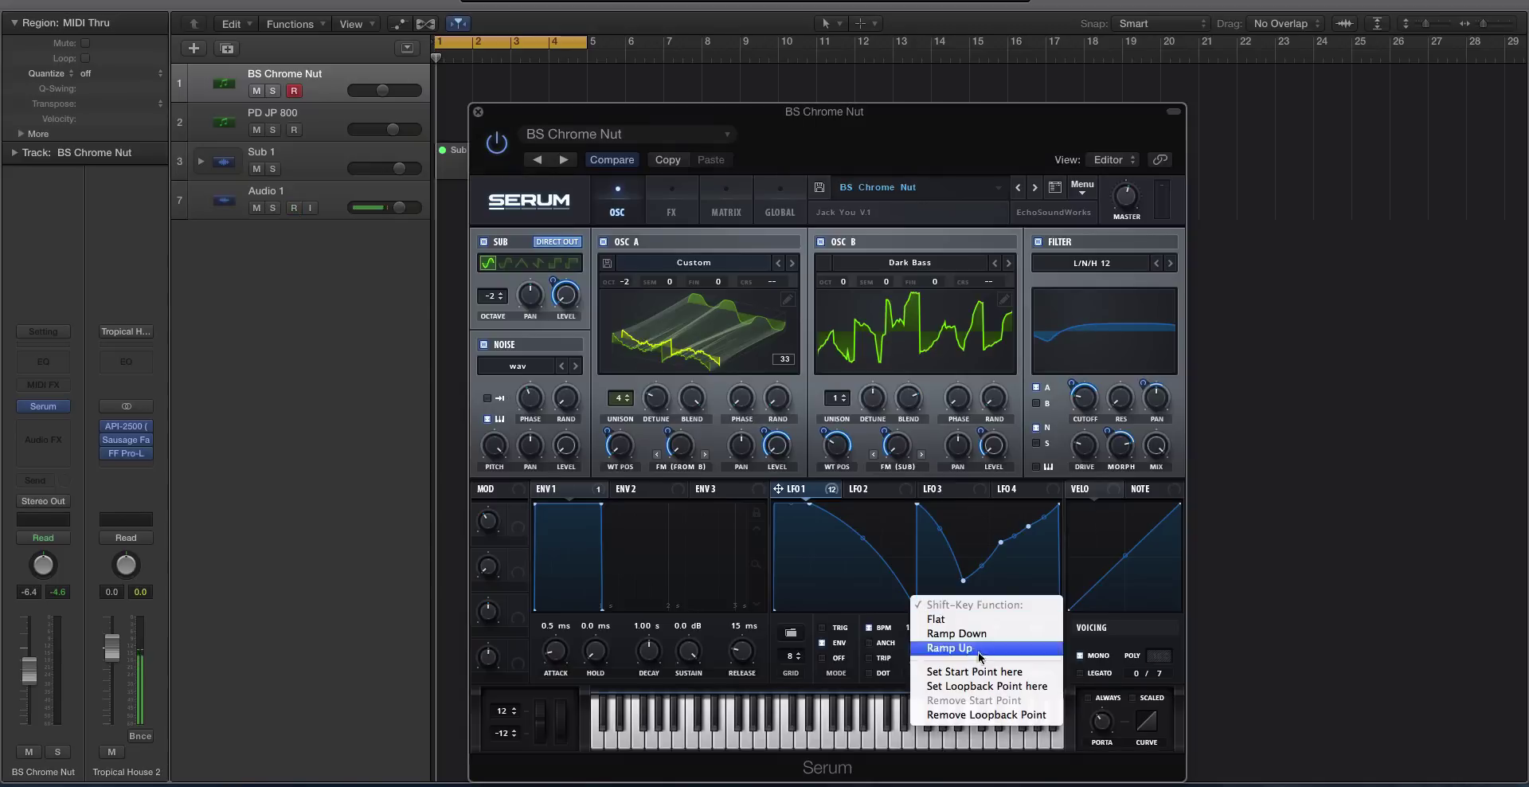
click(986, 687)
right_click(922, 605)
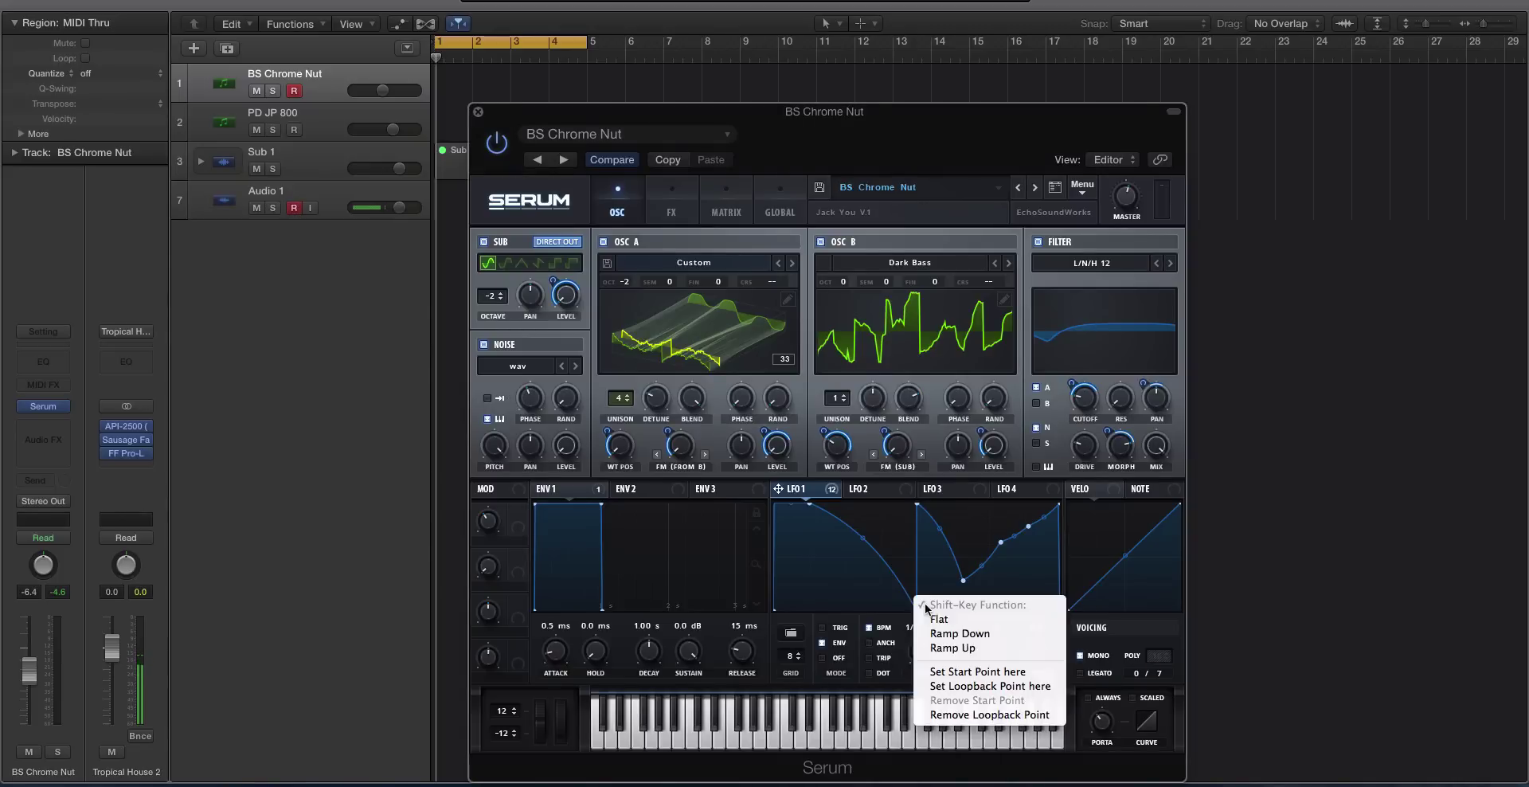
click(988, 714)
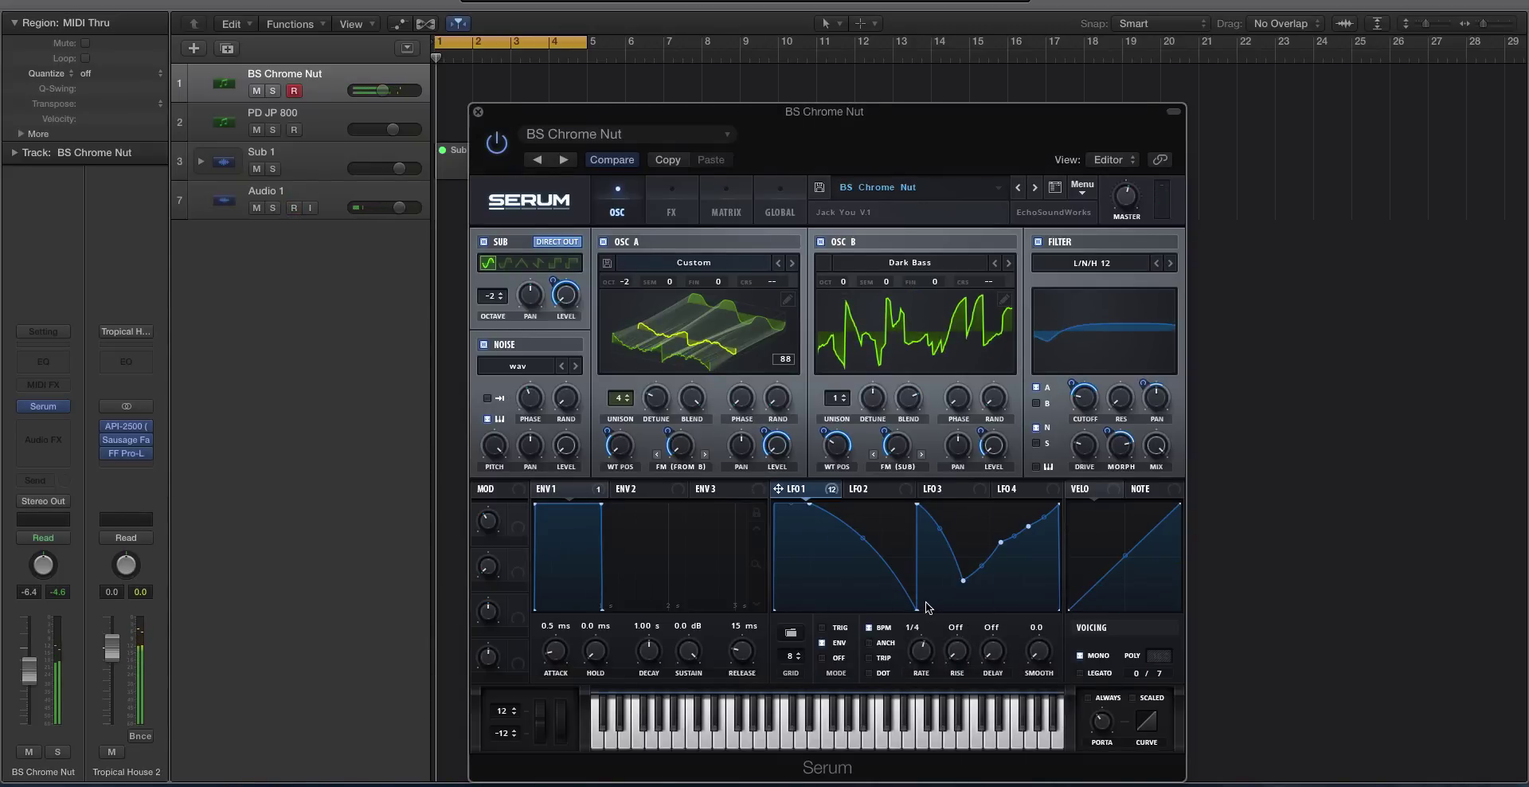
right_click(924, 605)
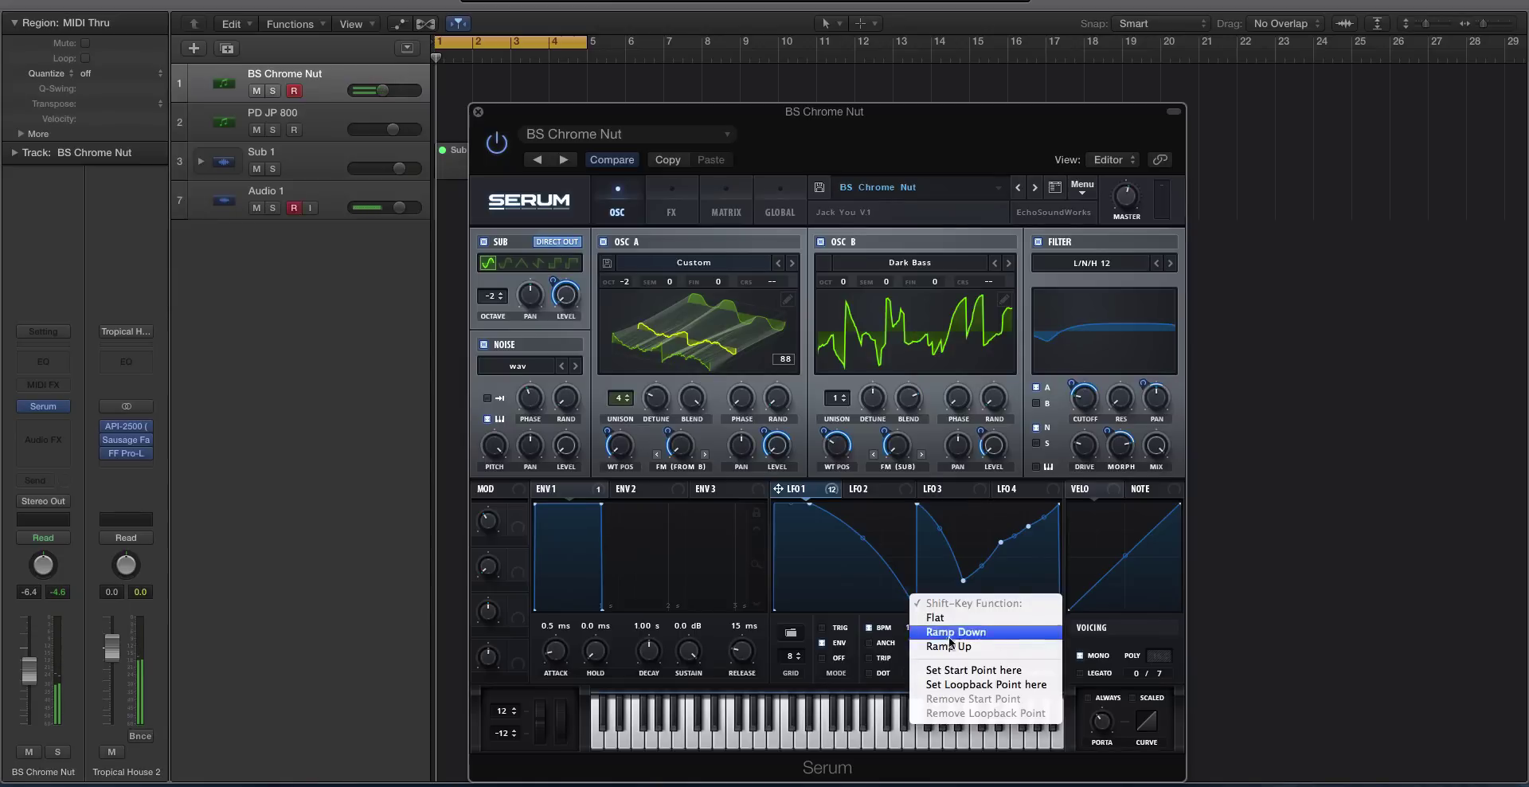
click(985, 686)
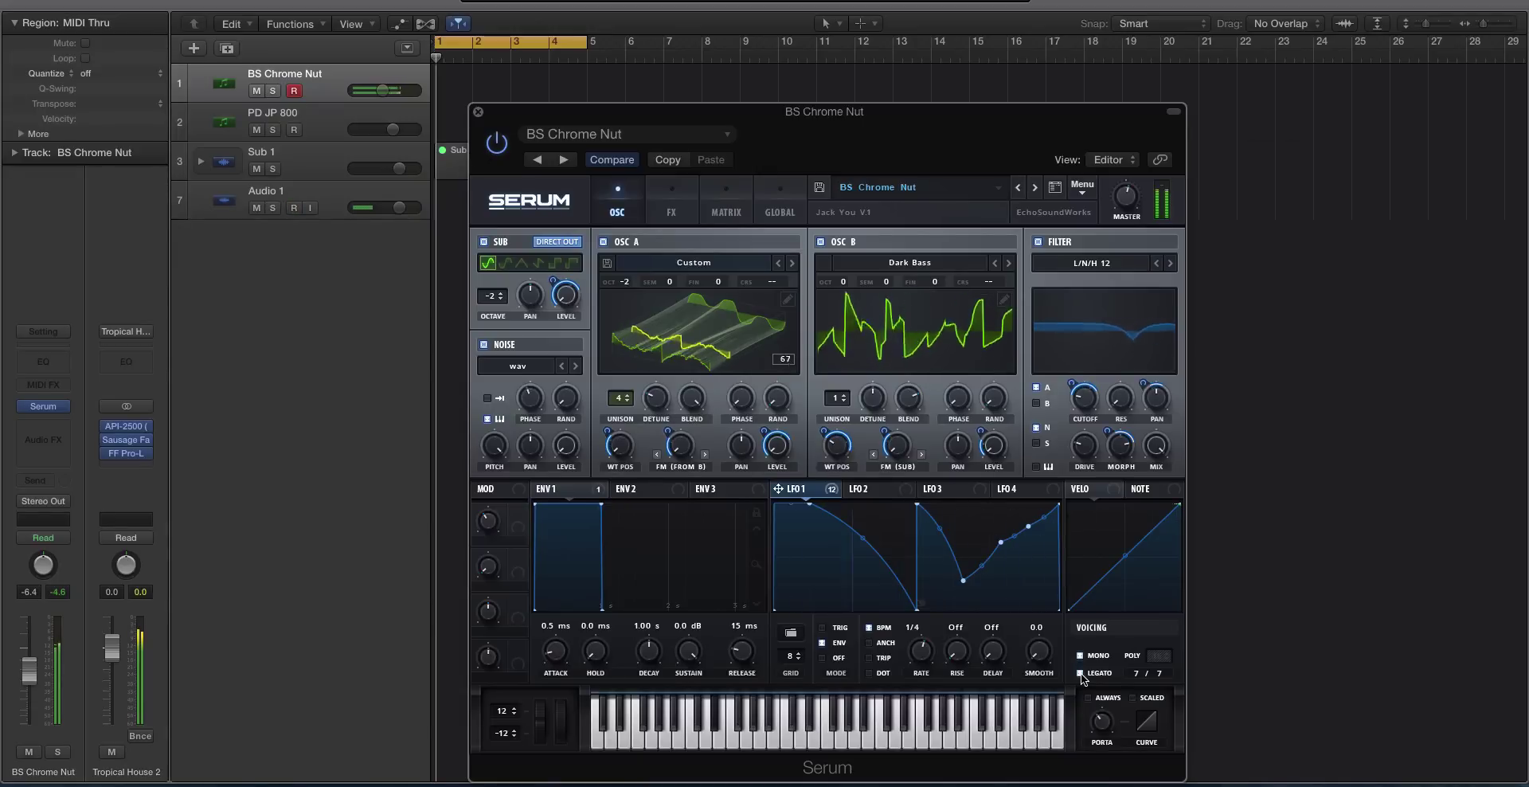
Step: Close the BS Chrome Nut synth, select the PD JP 800 track, and open its Serum window centred
click(478, 112)
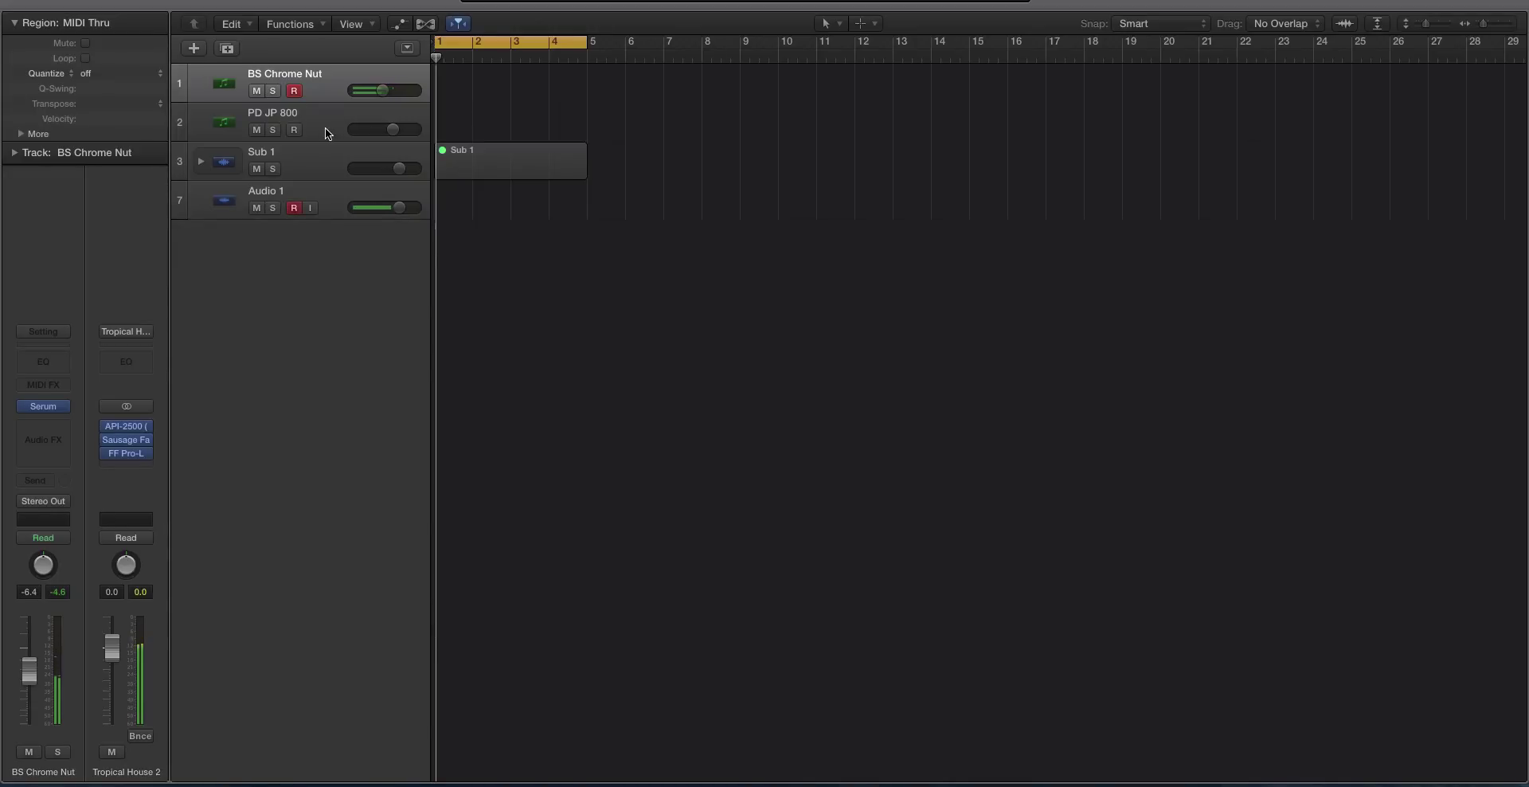
click(325, 126)
click(43, 406)
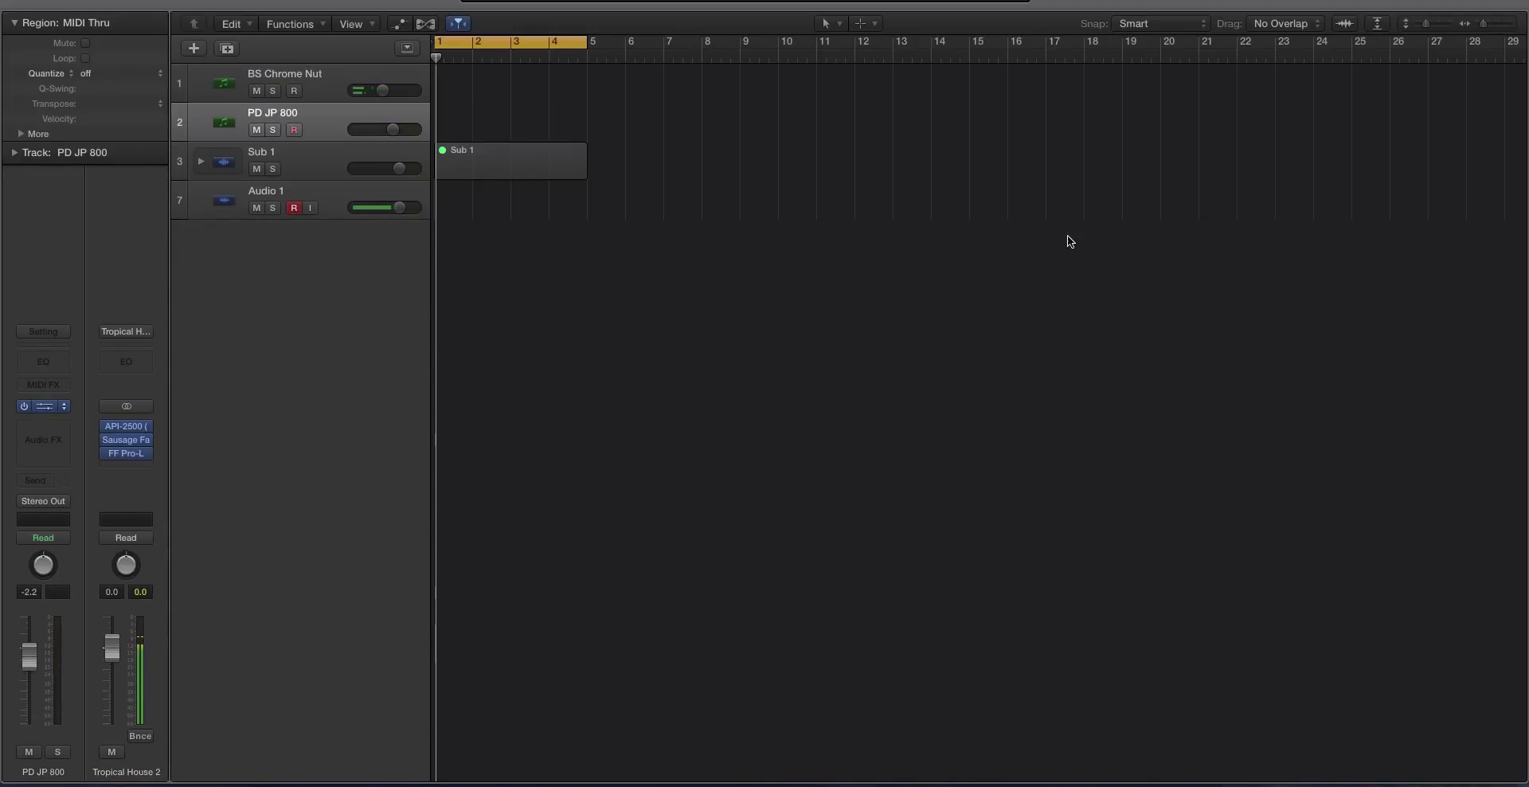
drag(436, 16, 846, 36)
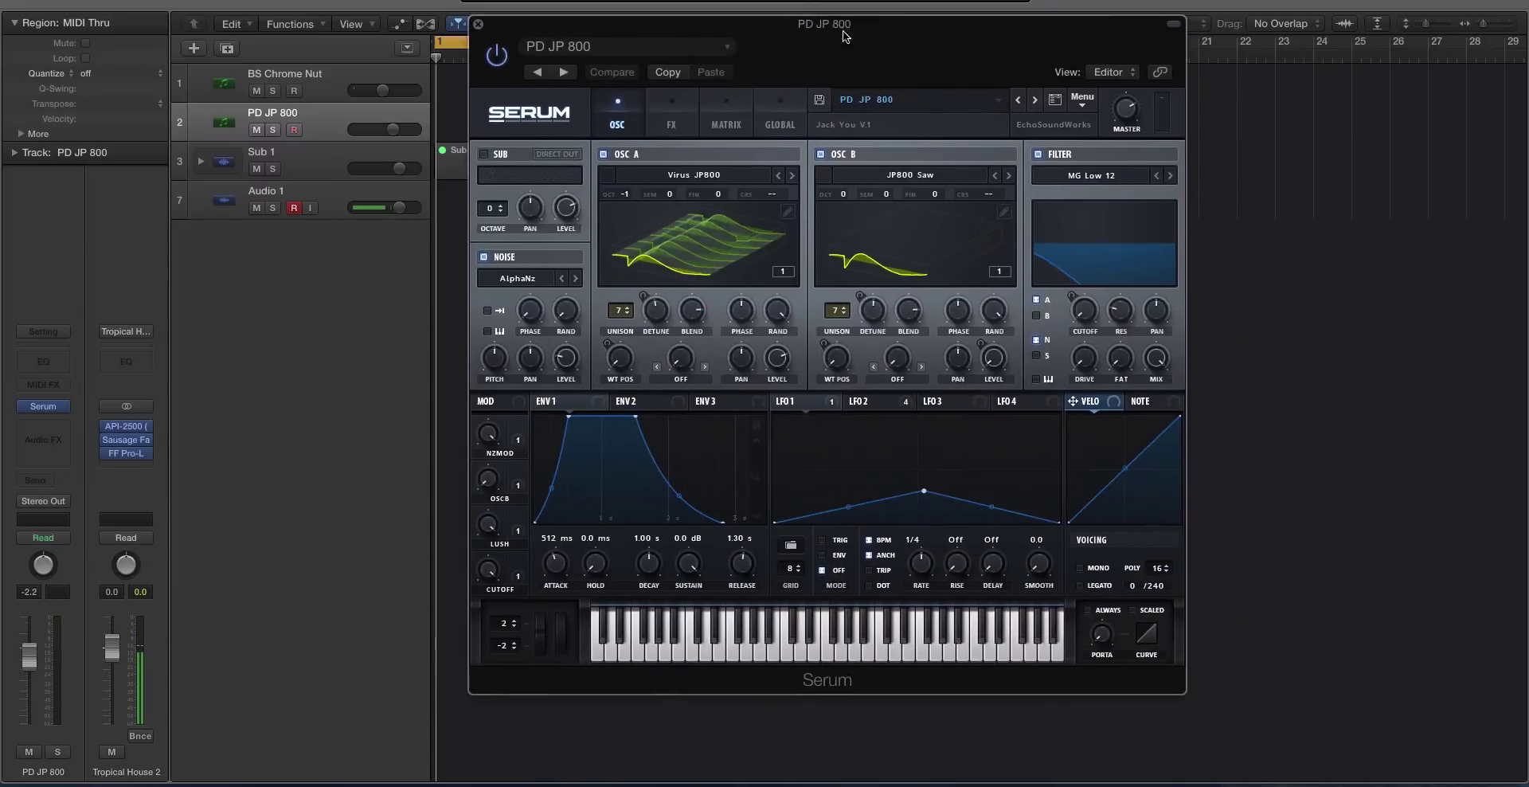
Step: Show LFO 2's curve and check a point's options before dismissing them
click(880, 405)
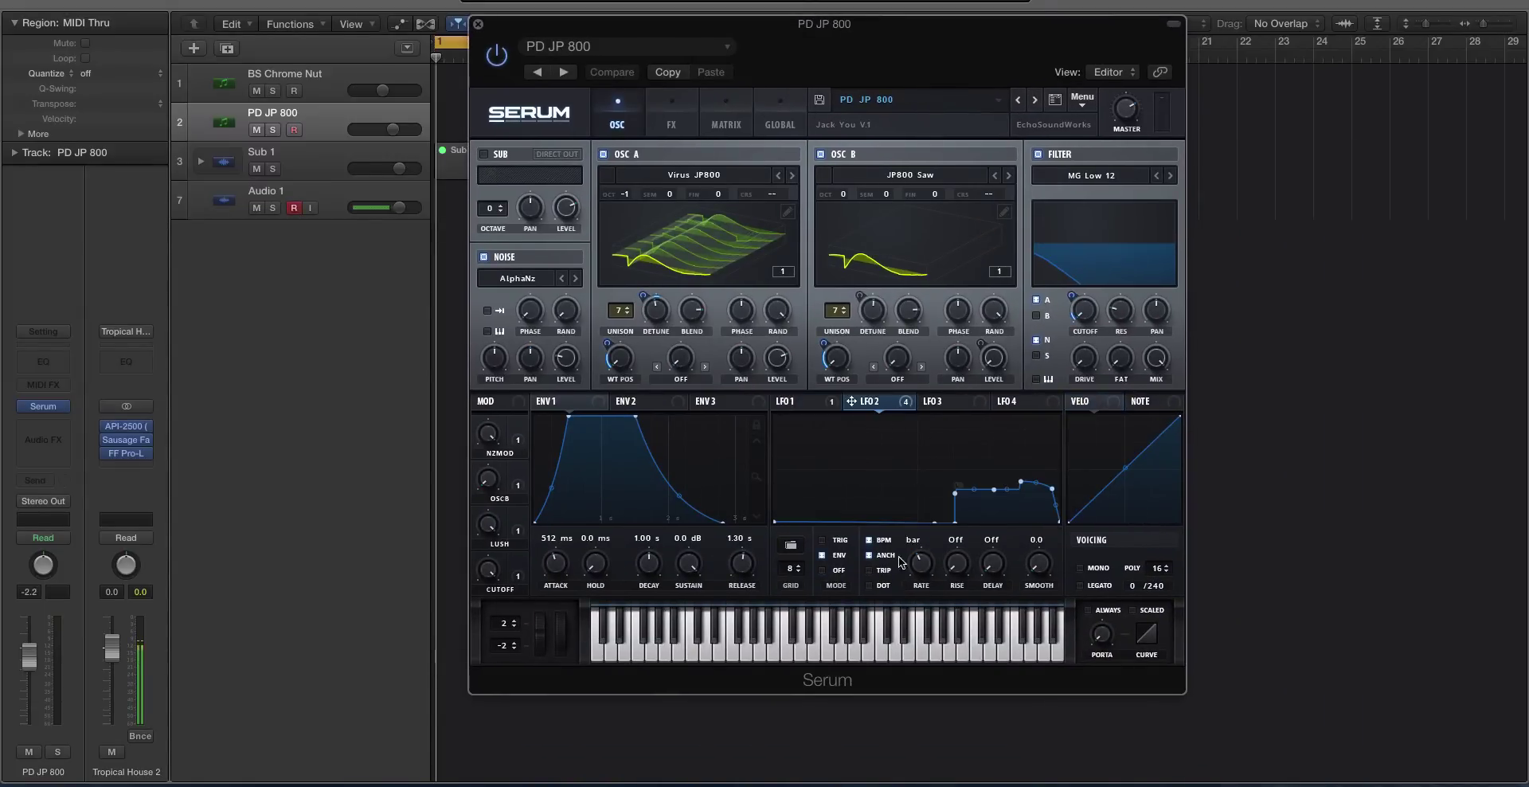
right_click(954, 494)
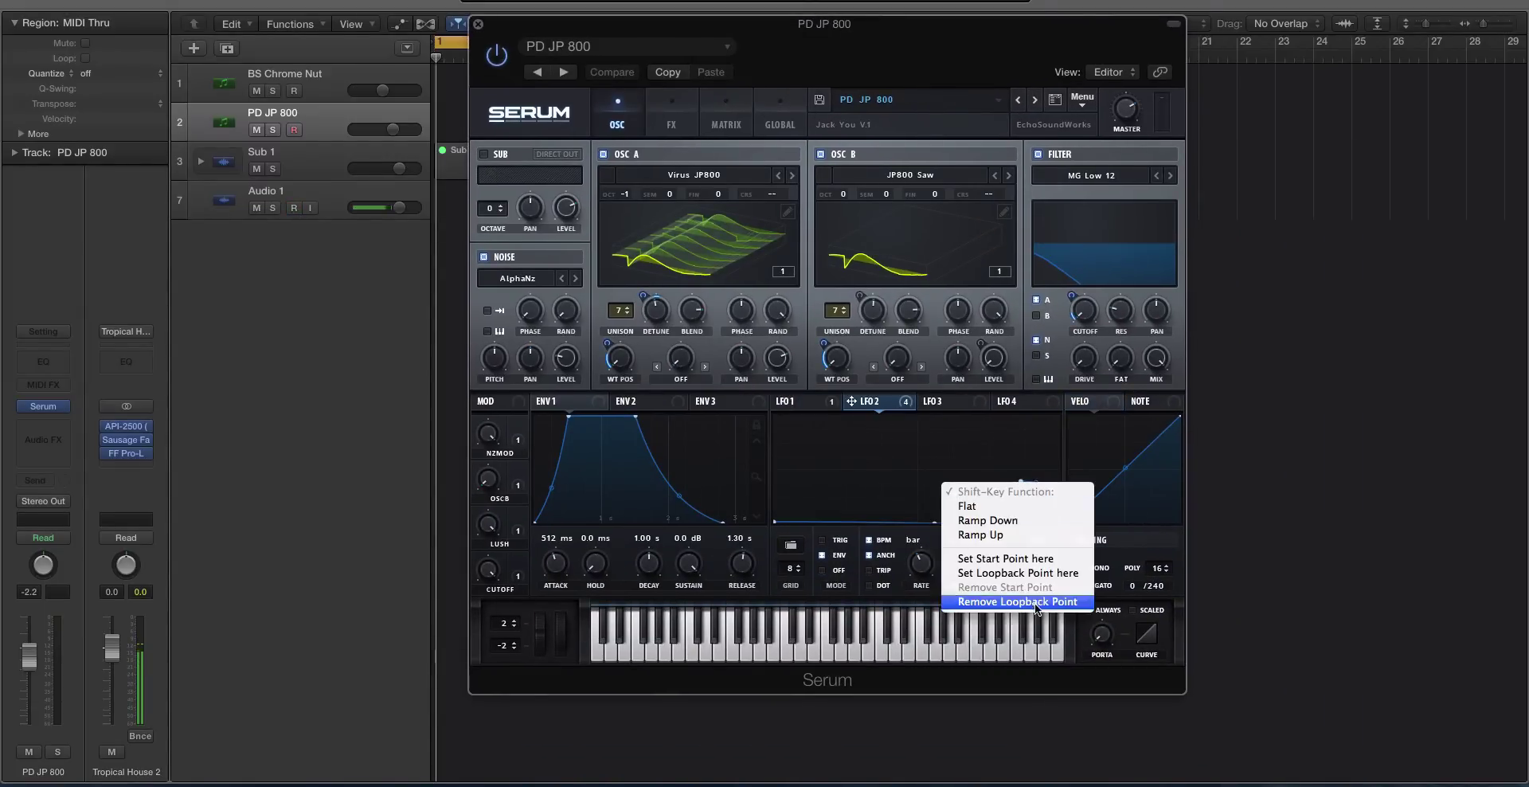
click(892, 539)
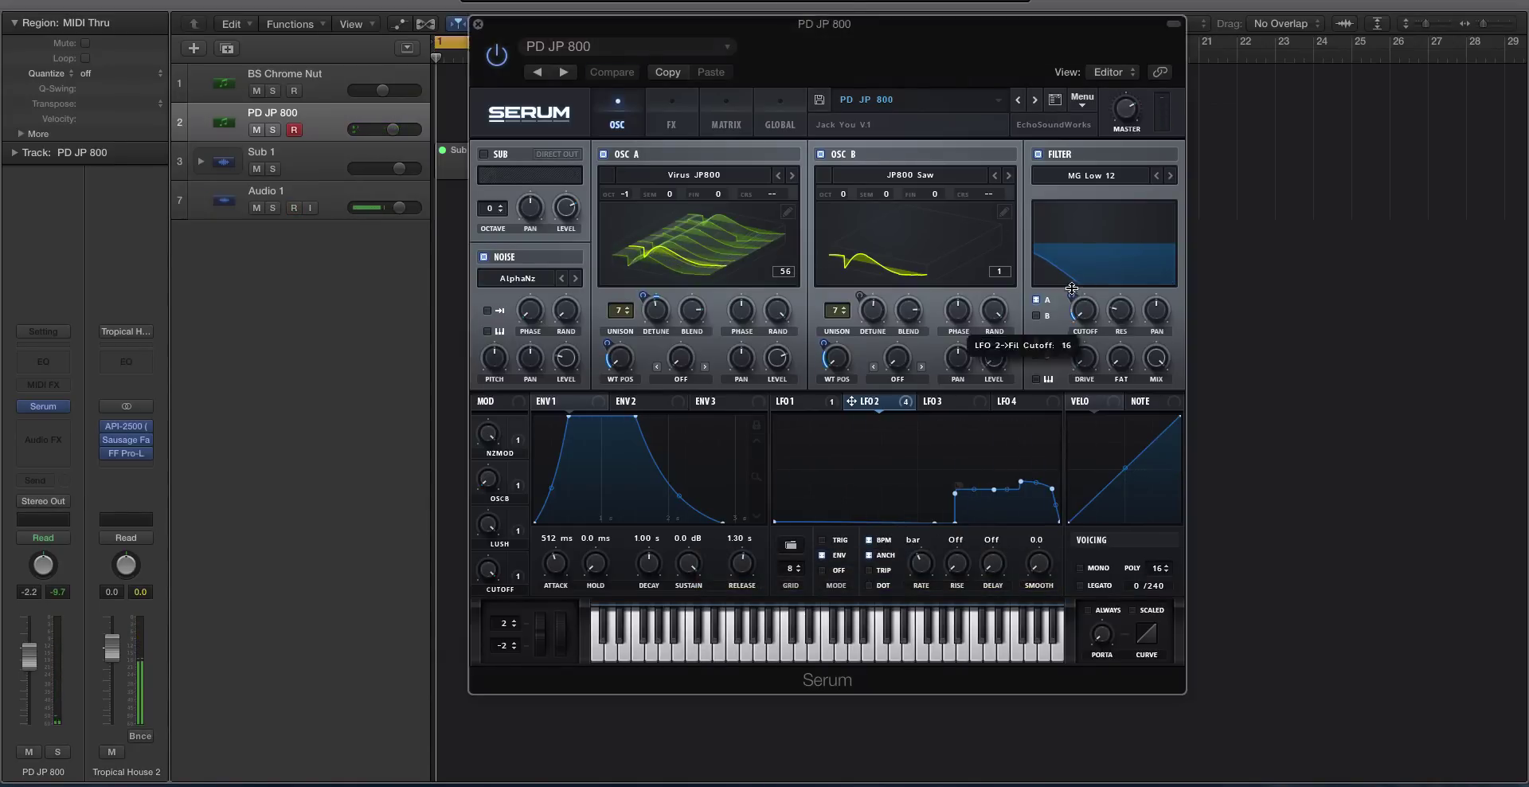
Step: Flatten the raised points on LFO 2's curve and delete its bump point
click(1085, 309)
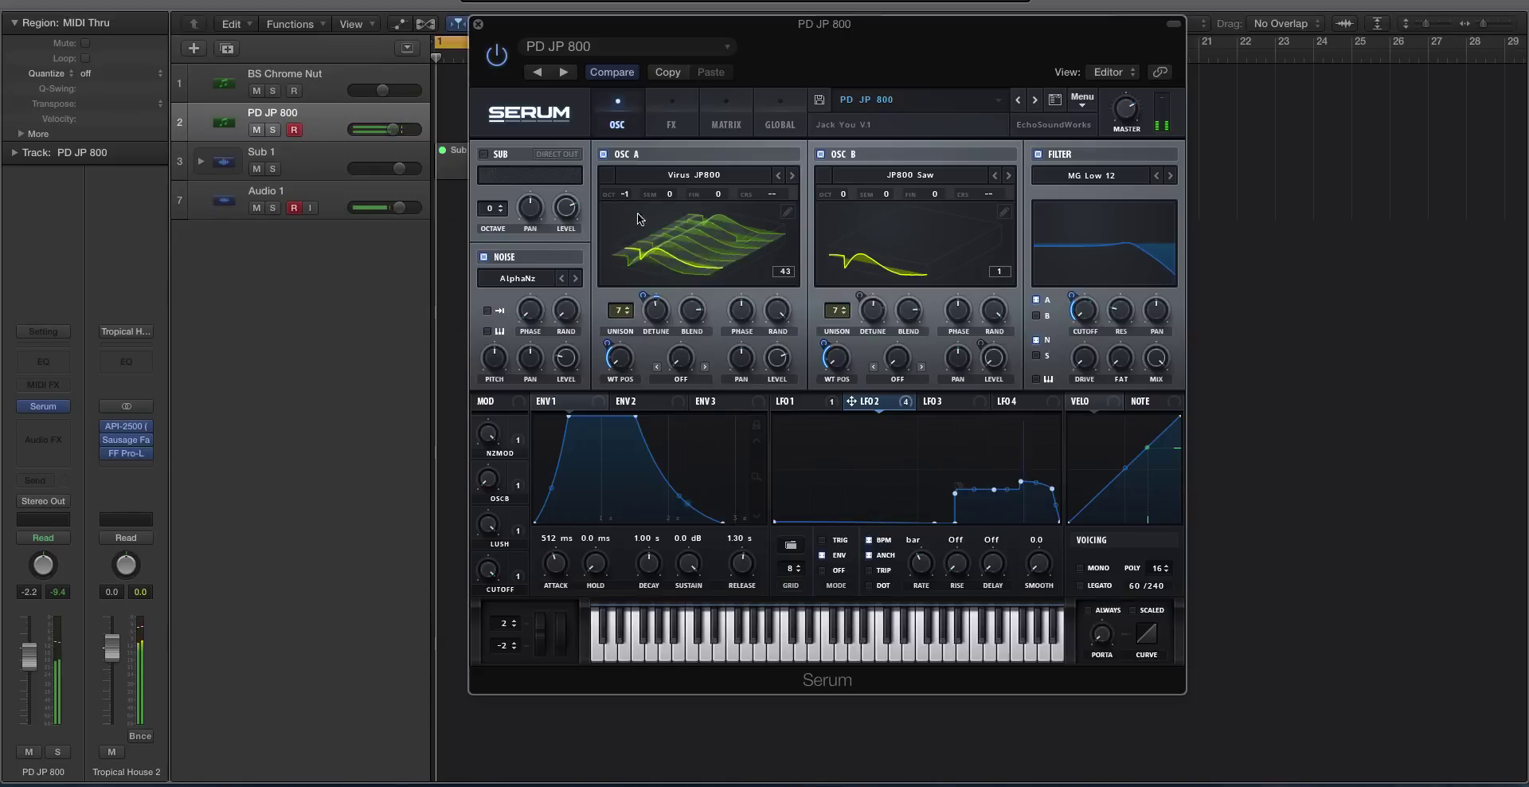
mouse_move(1073, 302)
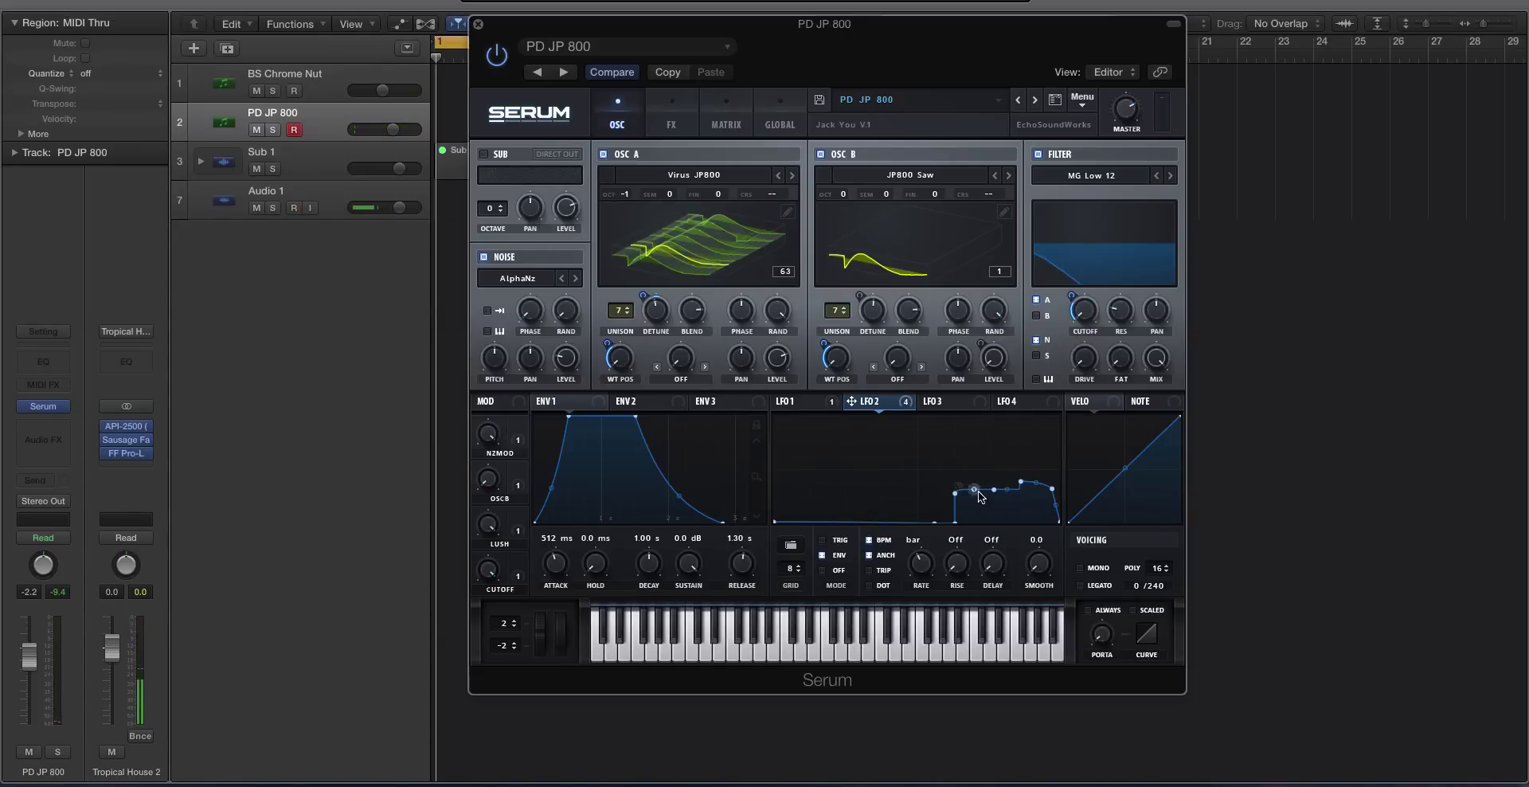
mouse_move(995, 490)
mouse_down()
mouse_move(982, 500)
mouse_move(1034, 488)
mouse_move(1007, 500)
mouse_up()
double_click(1021, 481)
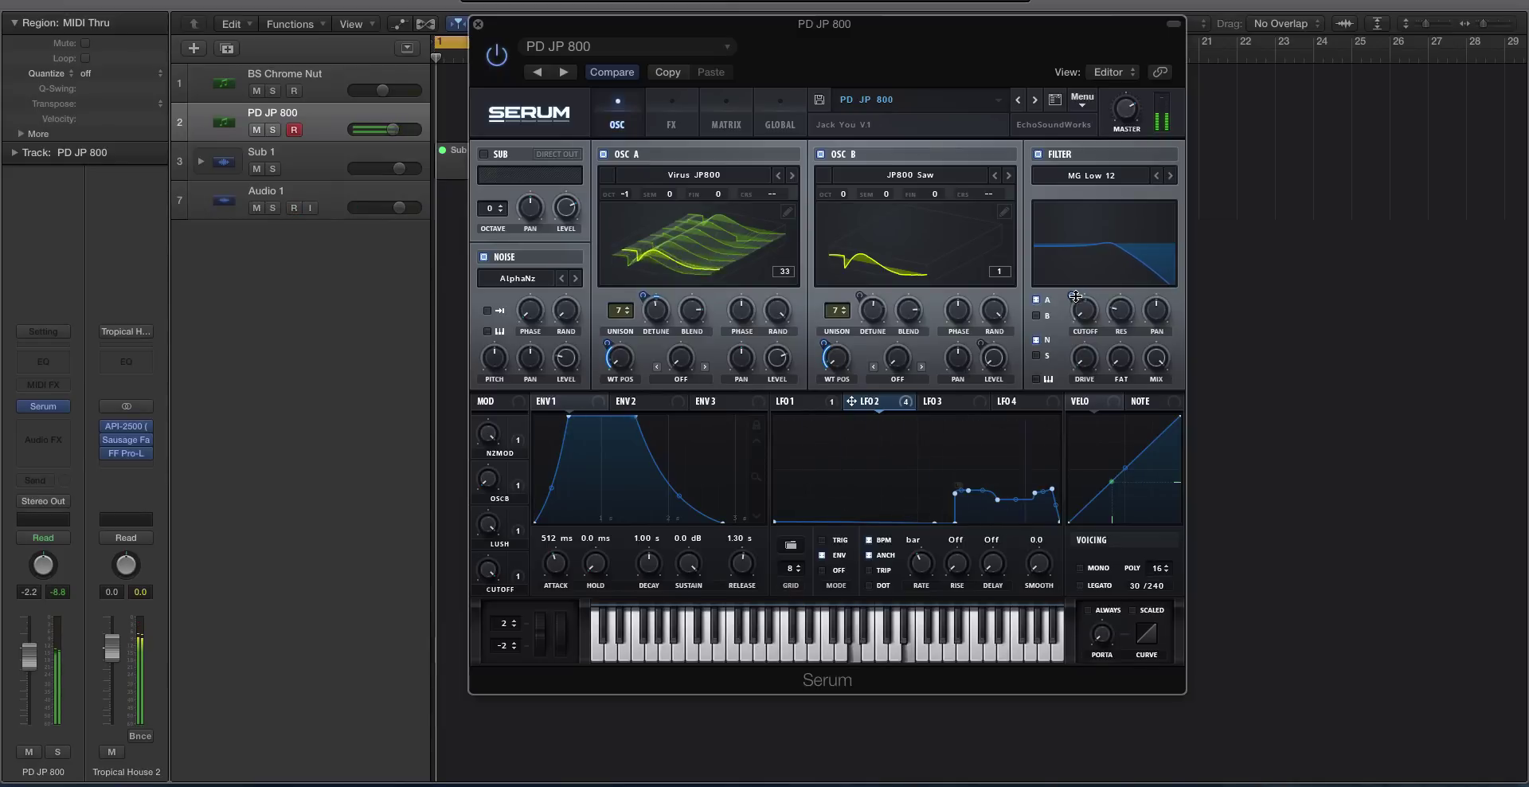
Step: Drag LFO 2's crosshair onto the Filter Cutoff knob to set its modulation amount
drag(1075, 297, 1075, 292)
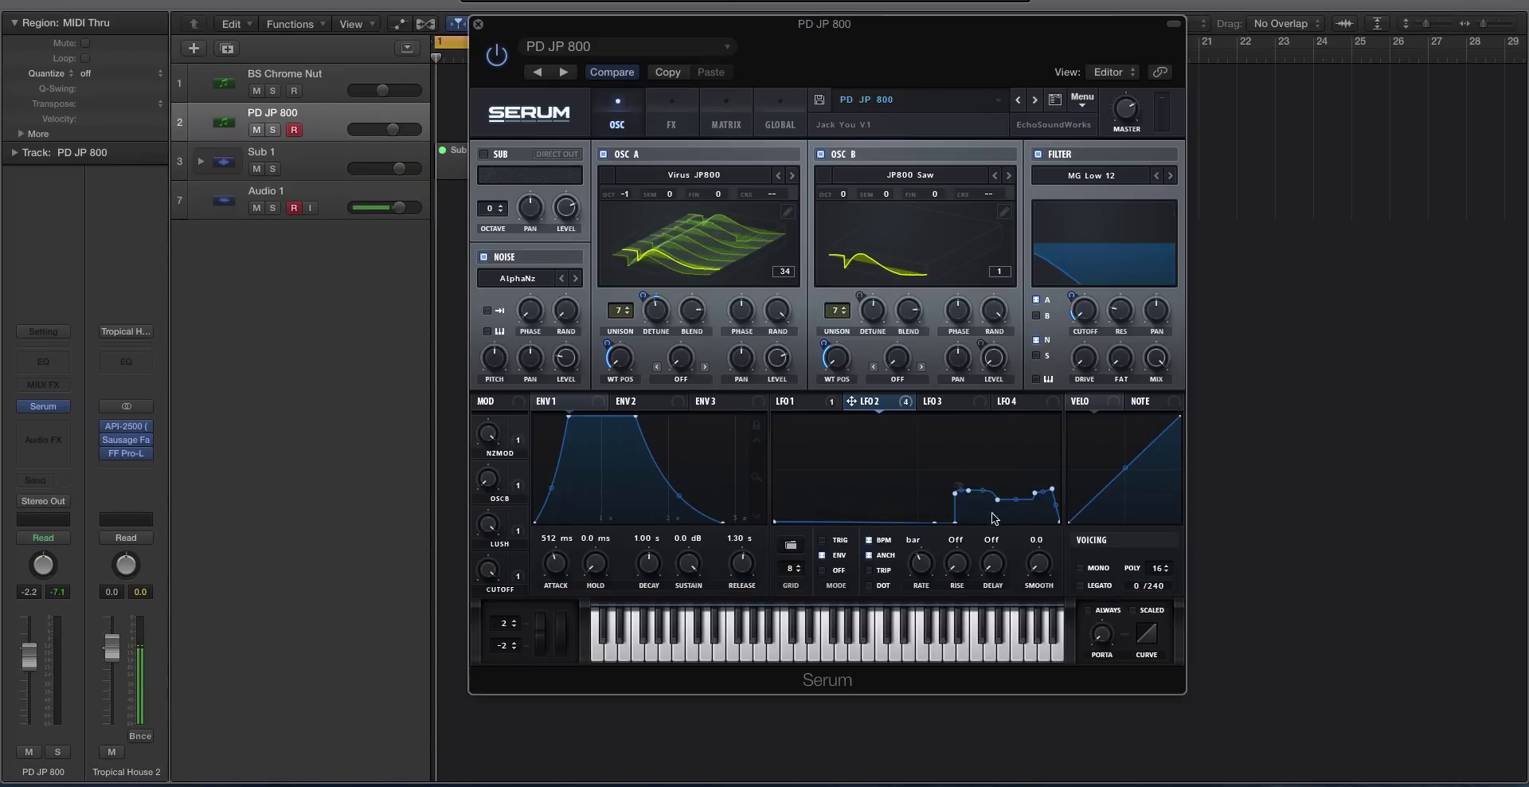
right_click(952, 489)
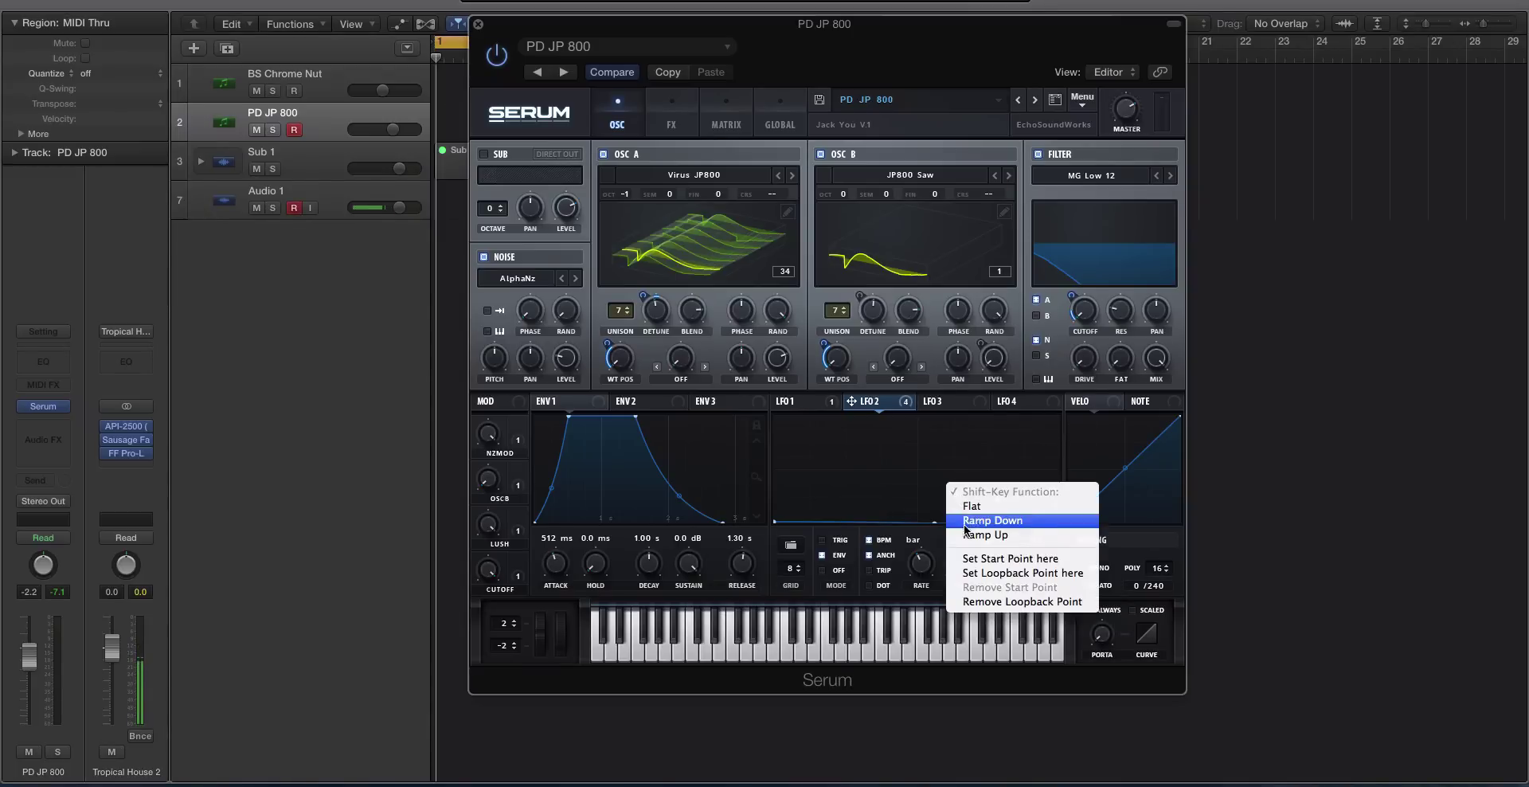
click(918, 480)
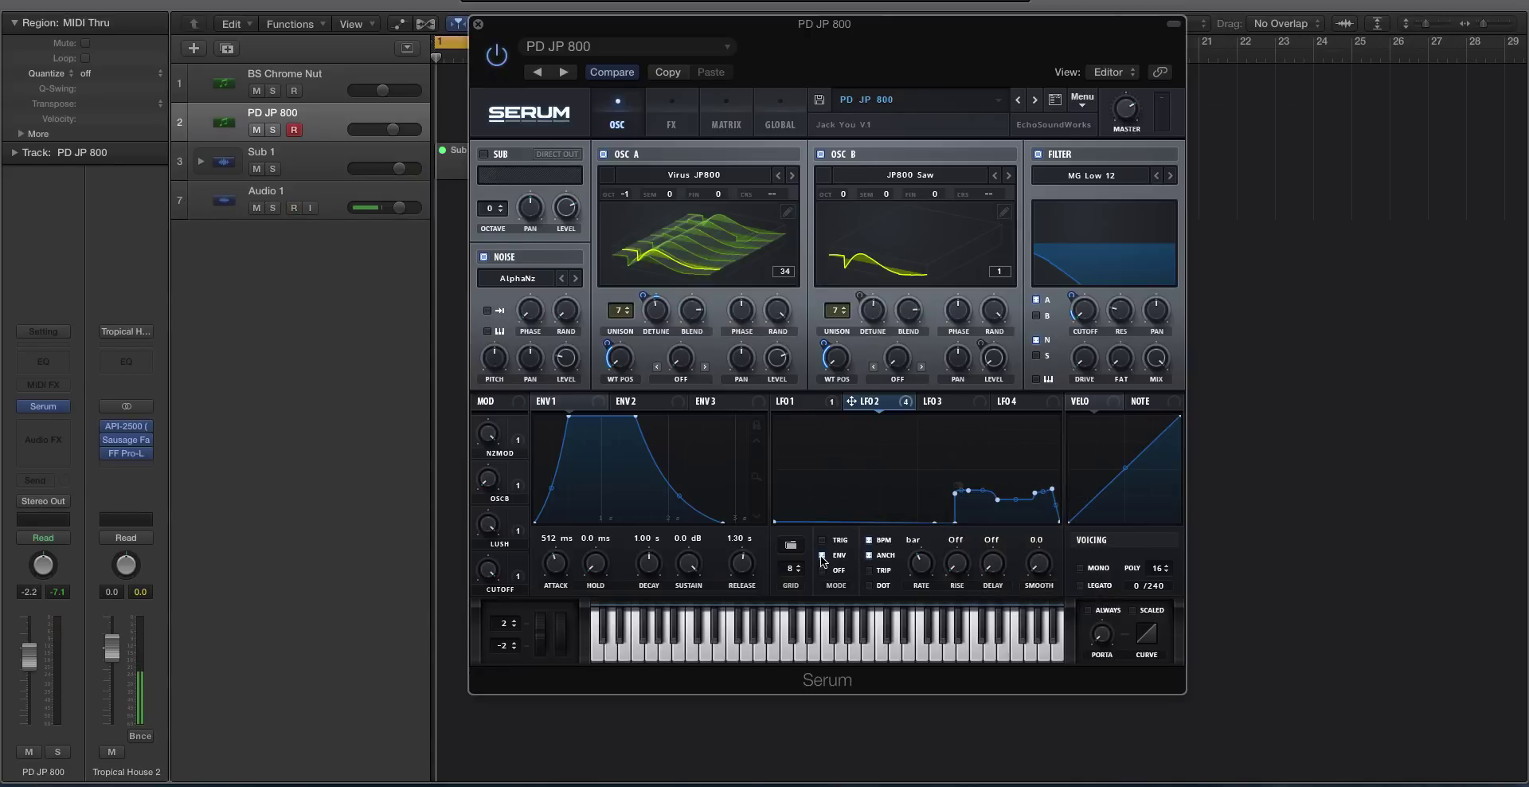
mouse_move(822, 560)
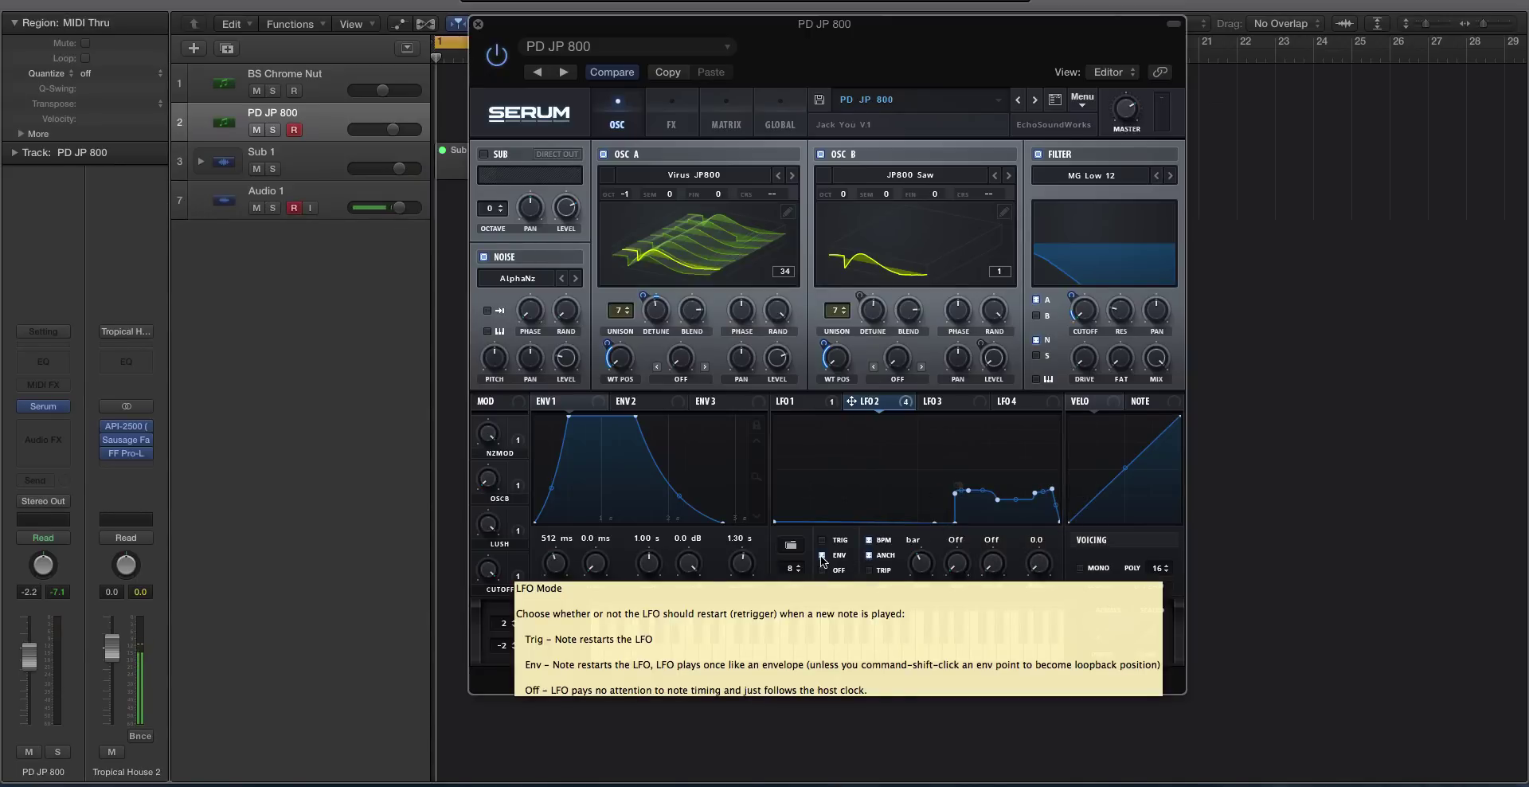